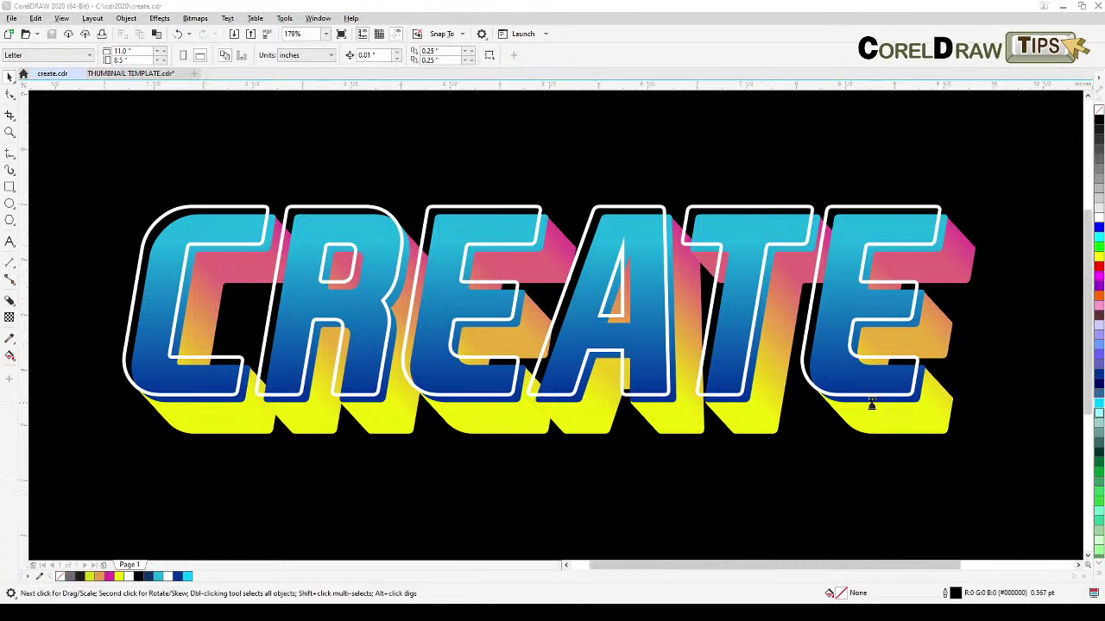
Move the finished CREATE artwork up near the page's upper edge, leaving empty space below it
scroll(872, 408, "down", 3)
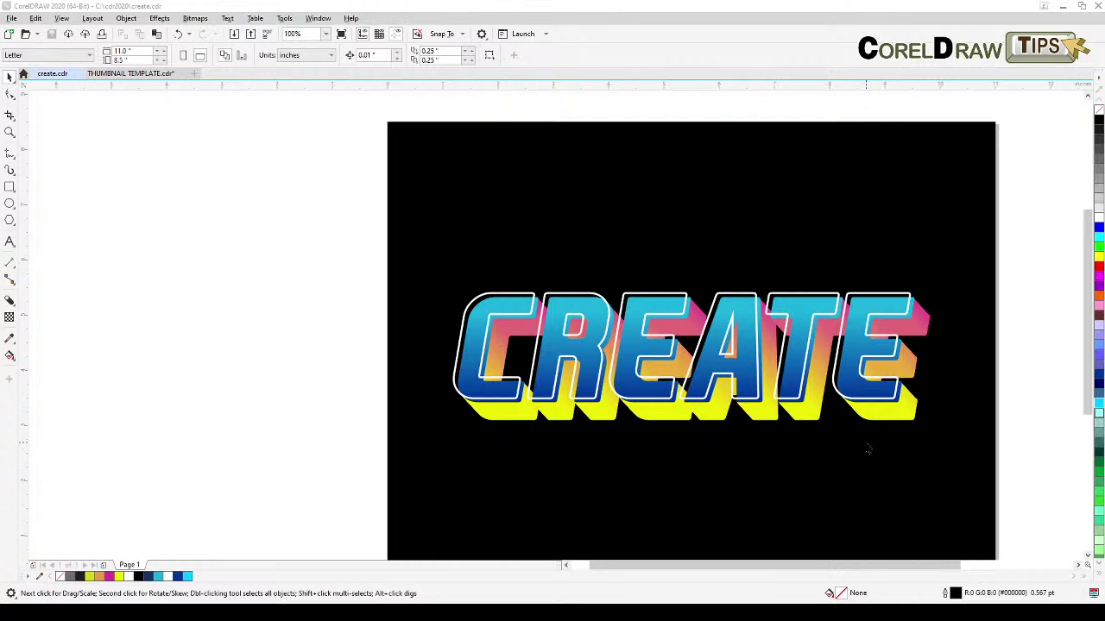
left_click_drag(852, 468, 780, 449)
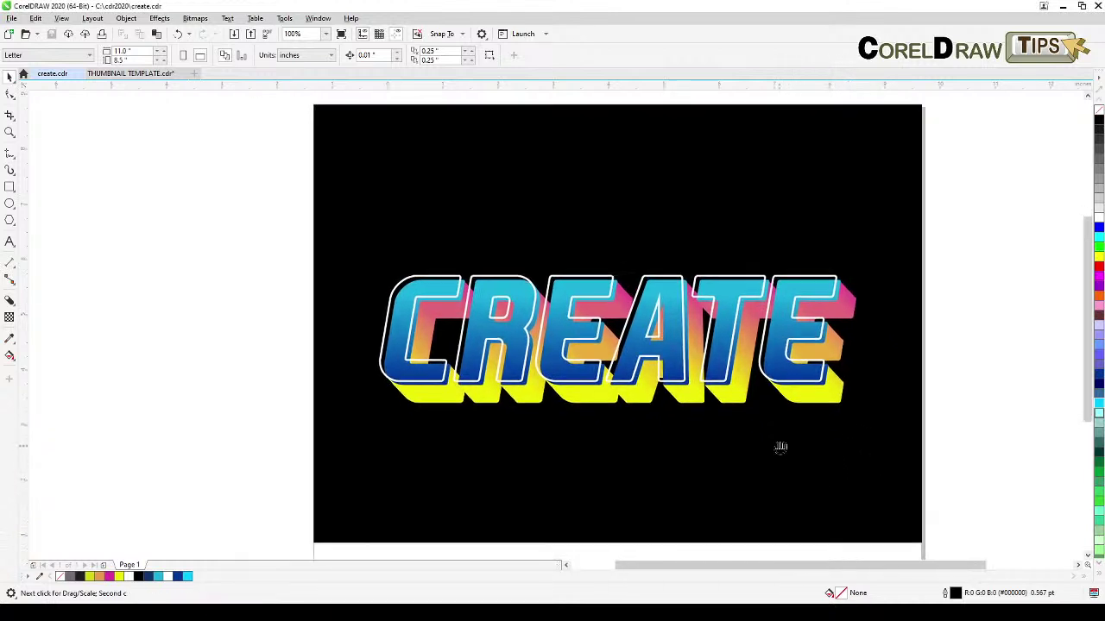
left_click_drag(345, 285, 915, 470)
left_click_drag(784, 335, 774, 186)
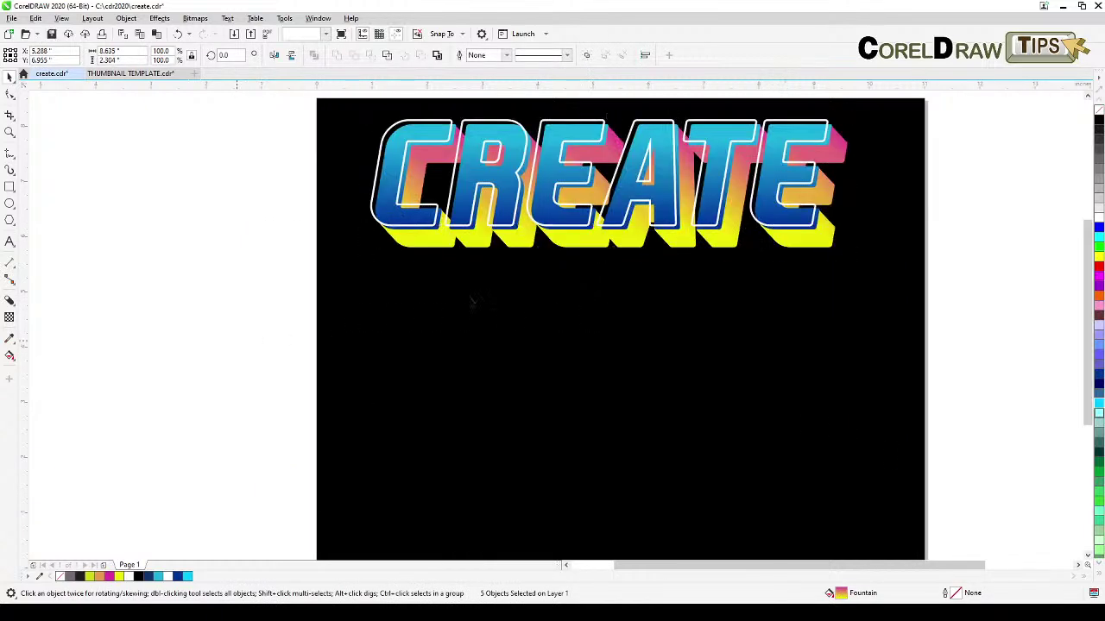
left_click(358, 320)
scroll(609, 345, "up", 2)
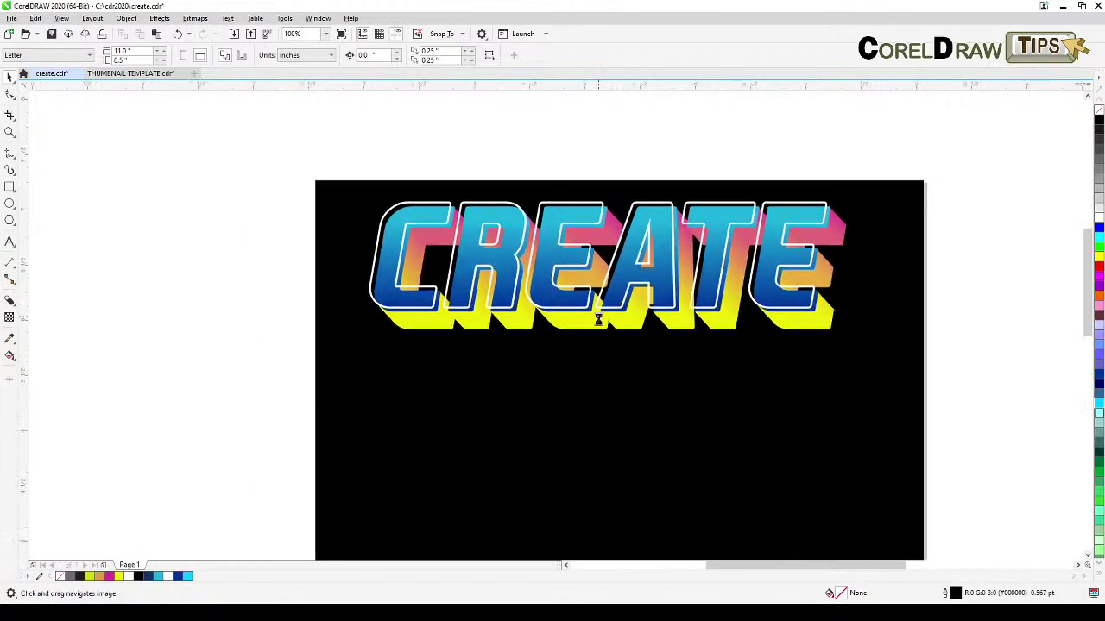
scroll(601, 345, "up", 2)
scroll(599, 360, "down", 4)
scroll(595, 367, "up", 2)
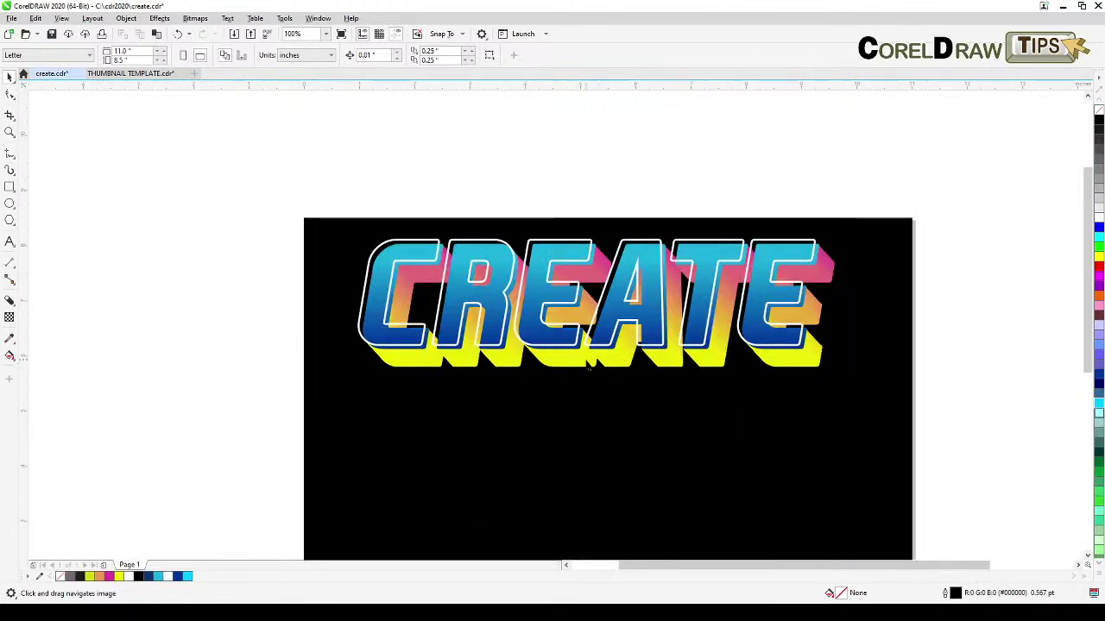
Pull the blended shadow and the white outline text away from the blue gradient text to examine the layers, and restore them
left_click(584, 369)
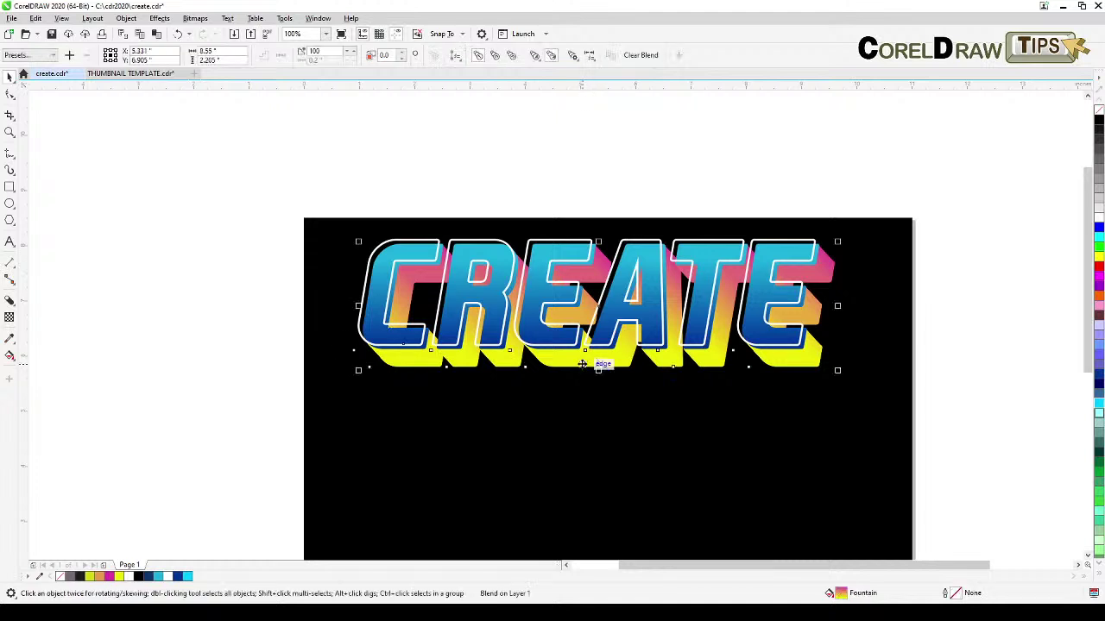
left_click_drag(569, 360, 584, 468)
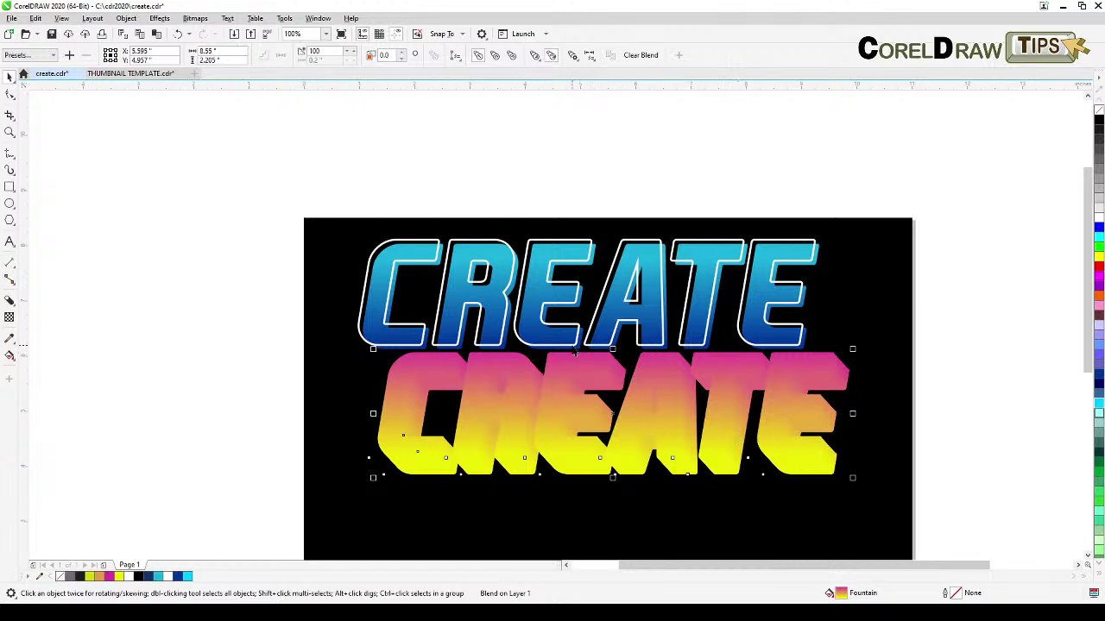
left_click_drag(600, 347, 583, 331)
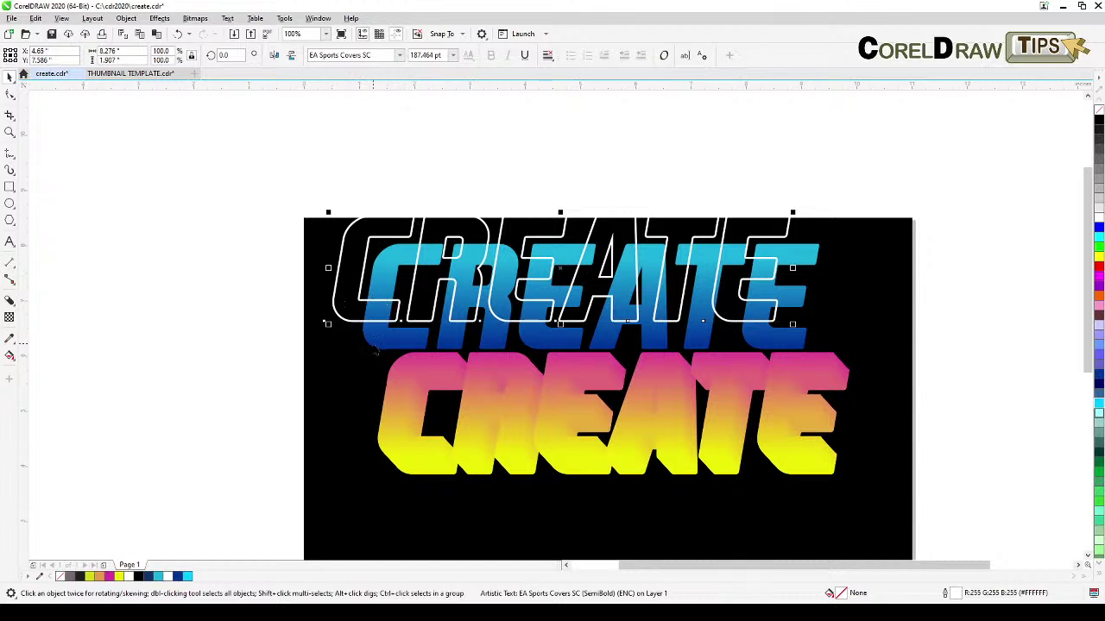
left_click(387, 340)
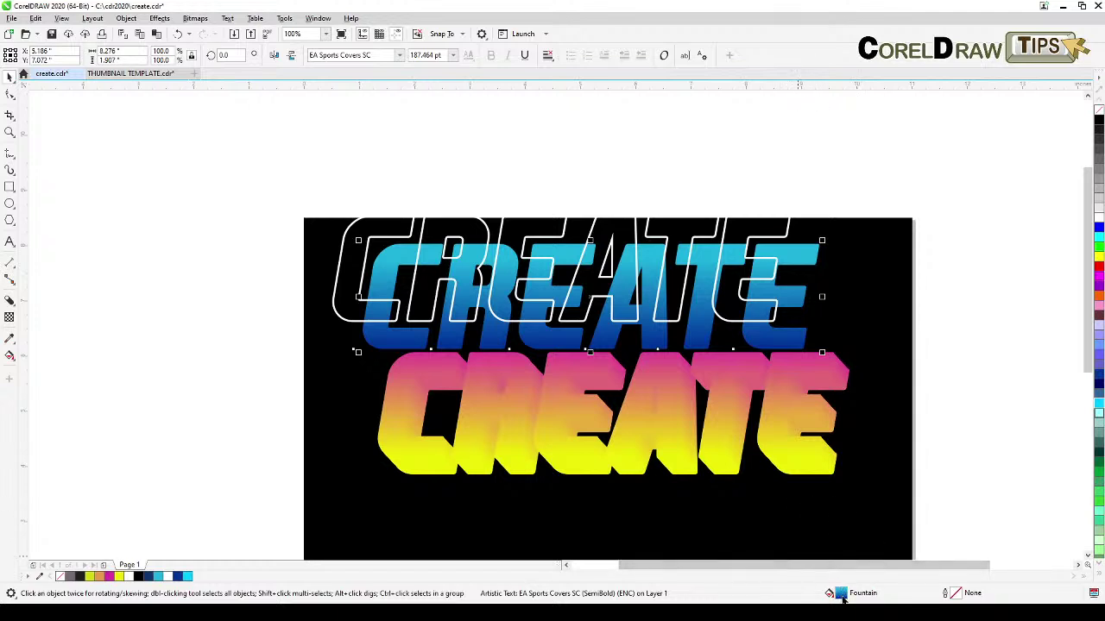
left_click(956, 409)
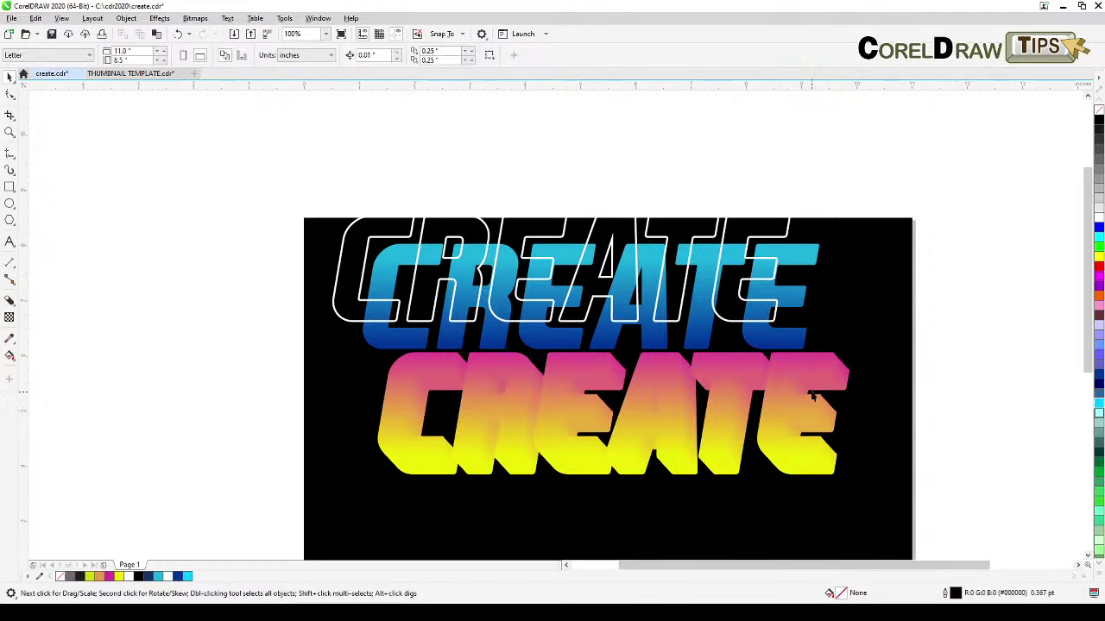
left_click(800, 344)
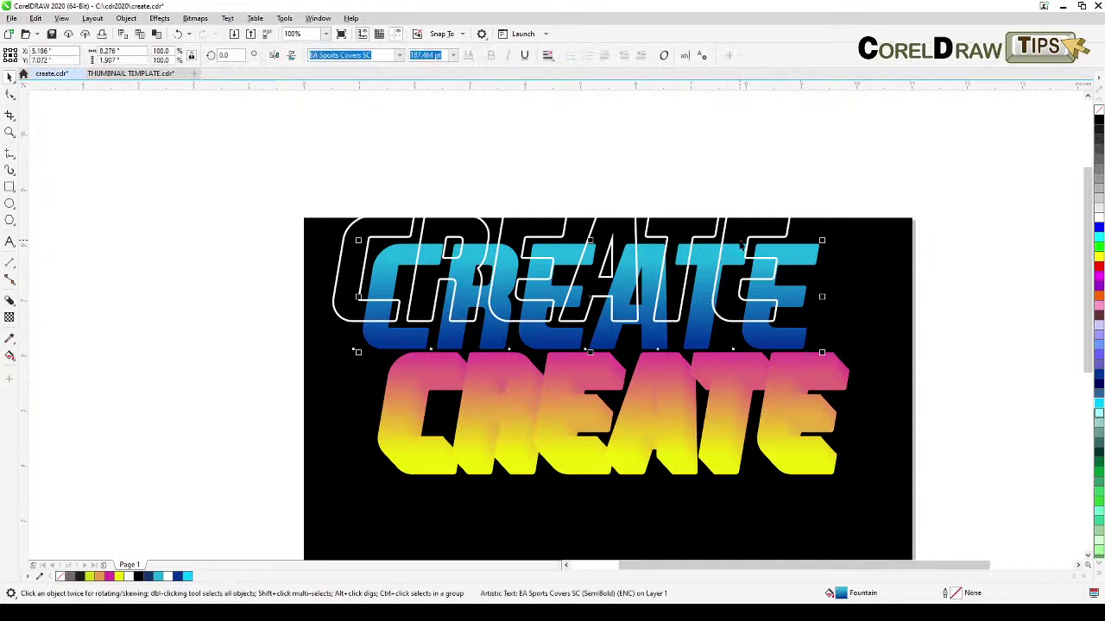
left_click(972, 241)
left_click_drag(716, 476, 762, 377)
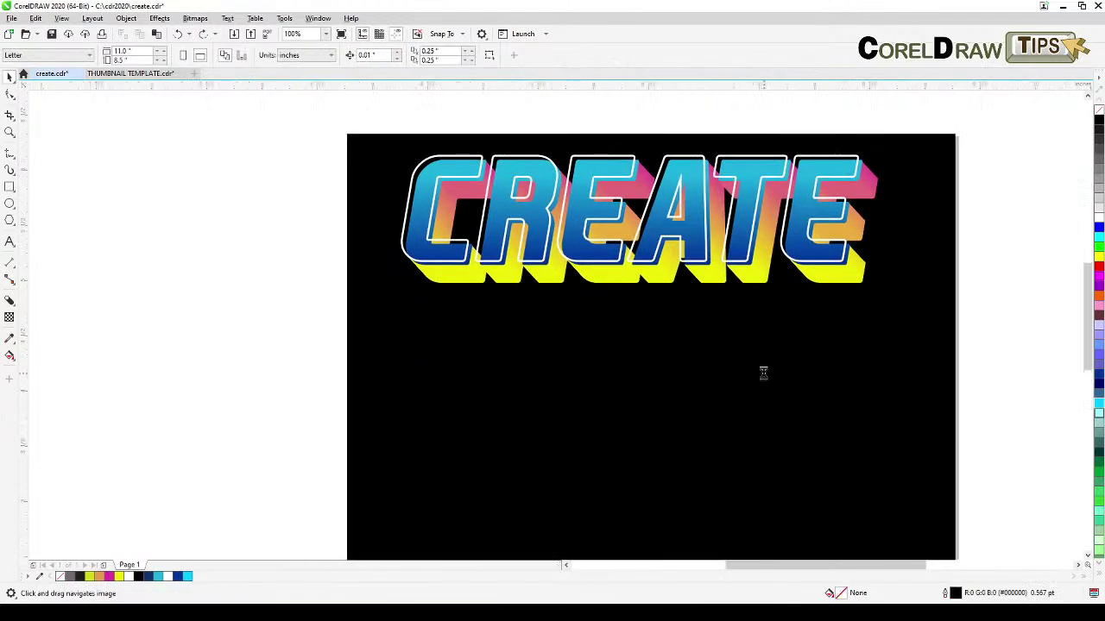
Add the artistic text CREATE on the black area below the finished artwork
scroll(759, 377, "up", 2)
scroll(791, 463, "down", 2)
left_click_drag(819, 469, 651, 409)
left_click(9, 242)
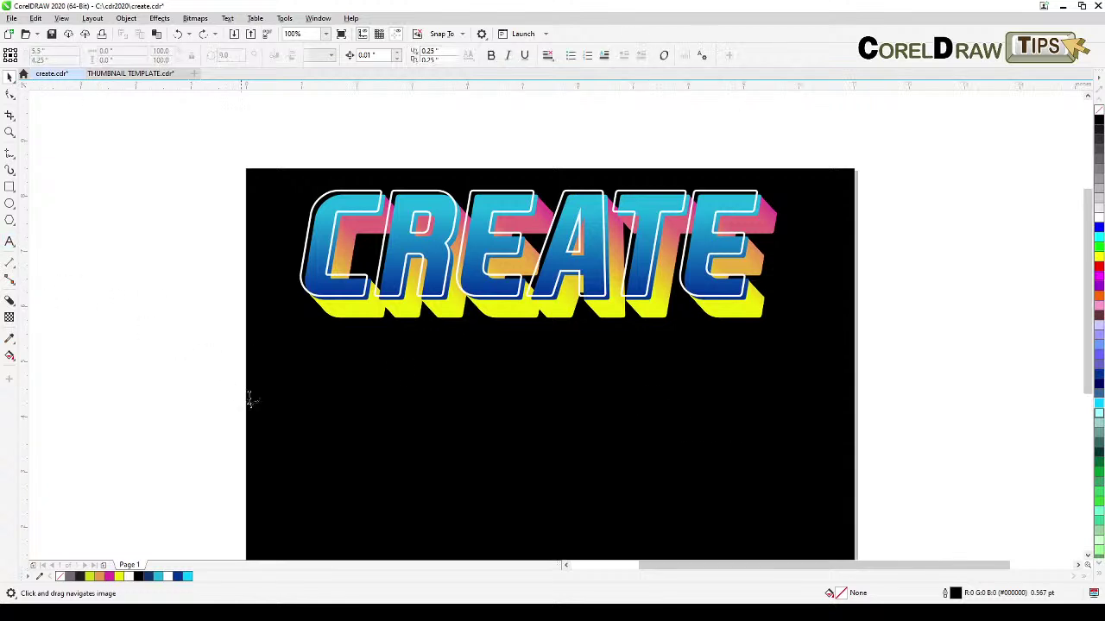
left_click(347, 418)
type("abc")
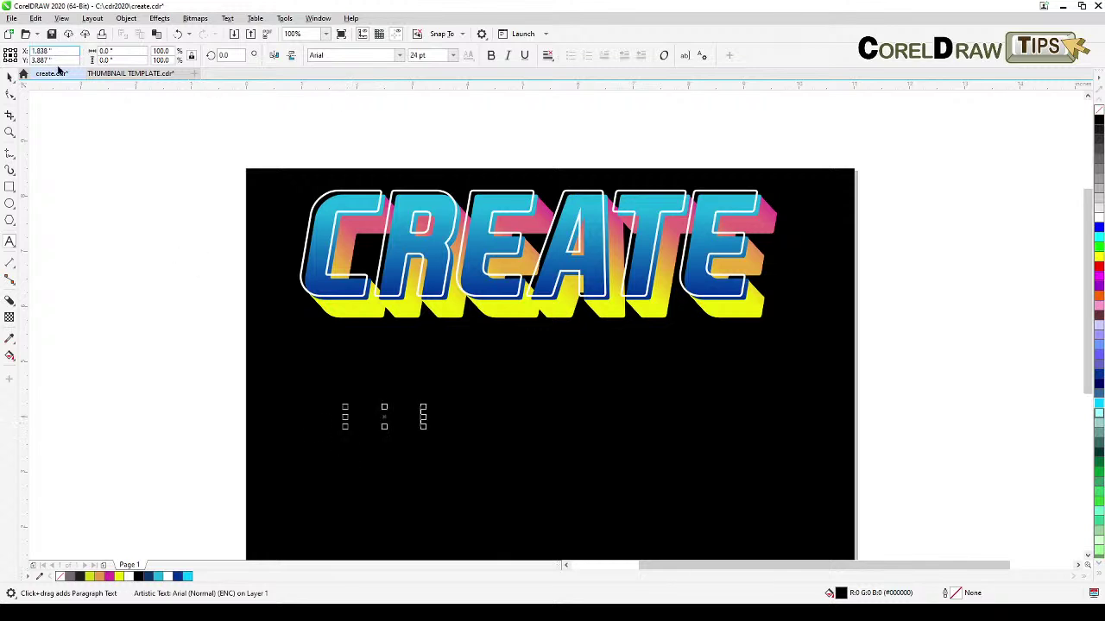
Fill the new CREATE text with white and scale it up to about 8.19 in wide
left_click(9, 76)
left_click_drag(423, 407, 573, 377)
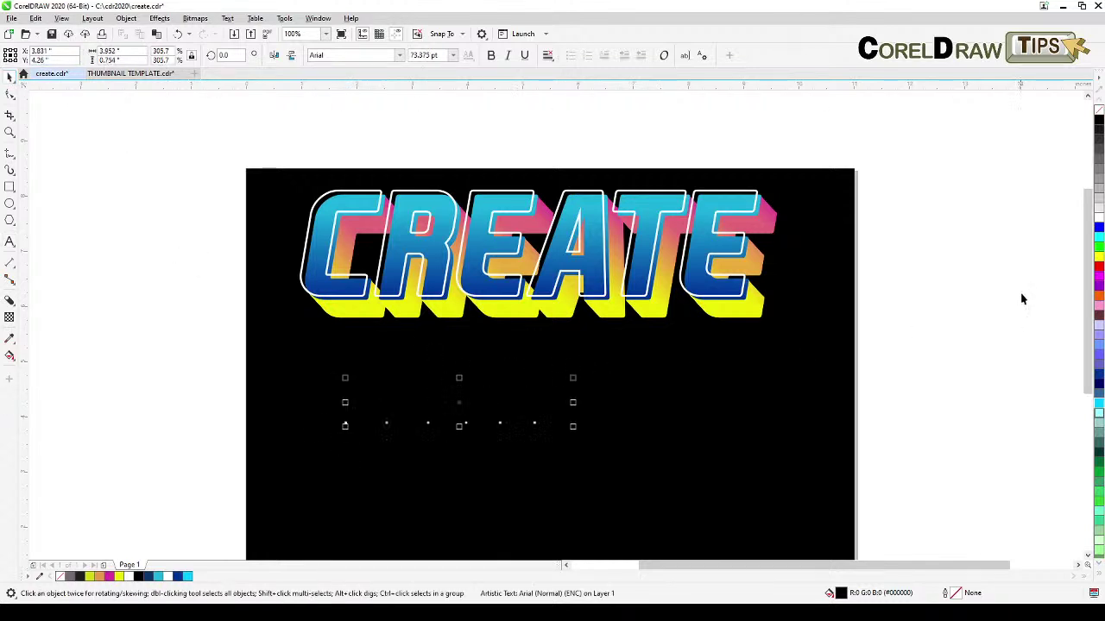
left_click(1100, 216)
left_click_drag(601, 444, 770, 521)
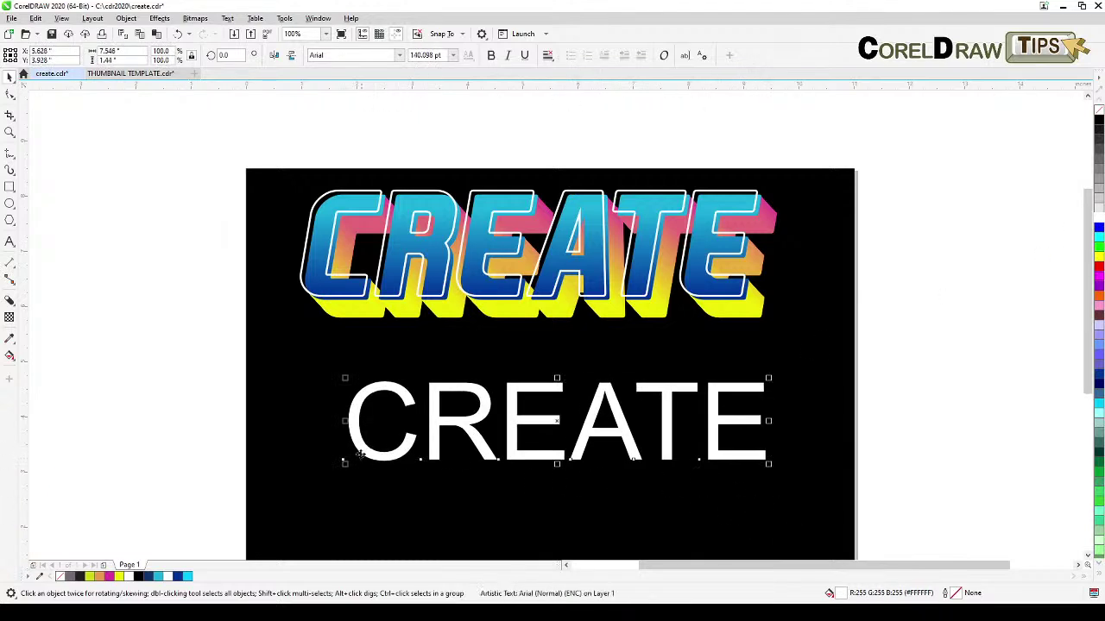
left_click_drag(345, 464, 308, 481)
Change the text's font to EA Sports Covers SC and enlarge it to about 7.64 in wide
left_click(399, 59)
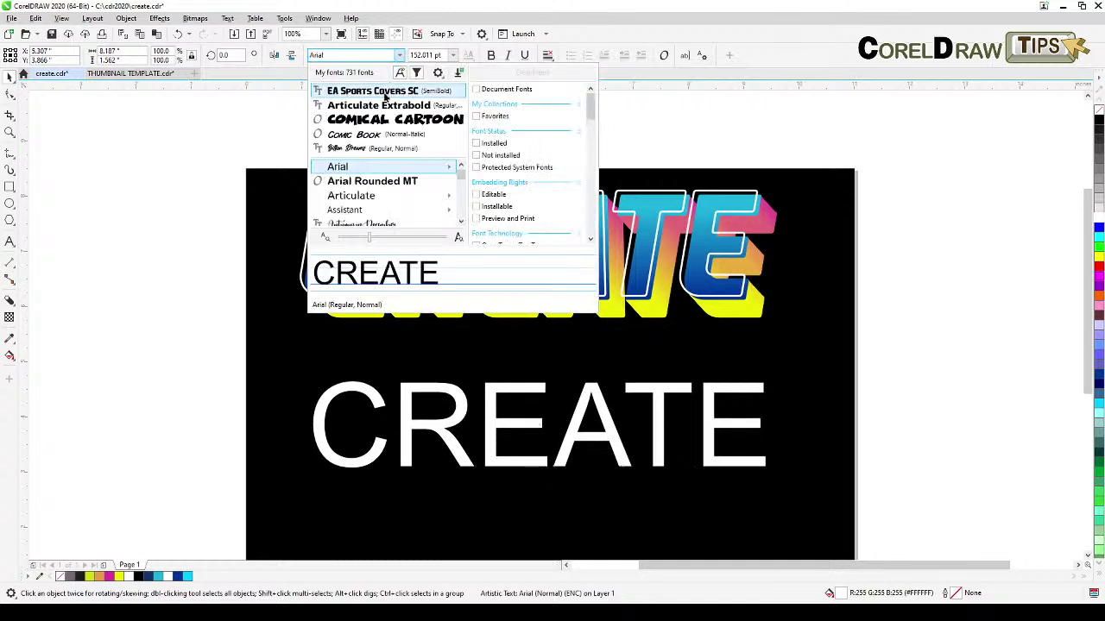
left_click(405, 92)
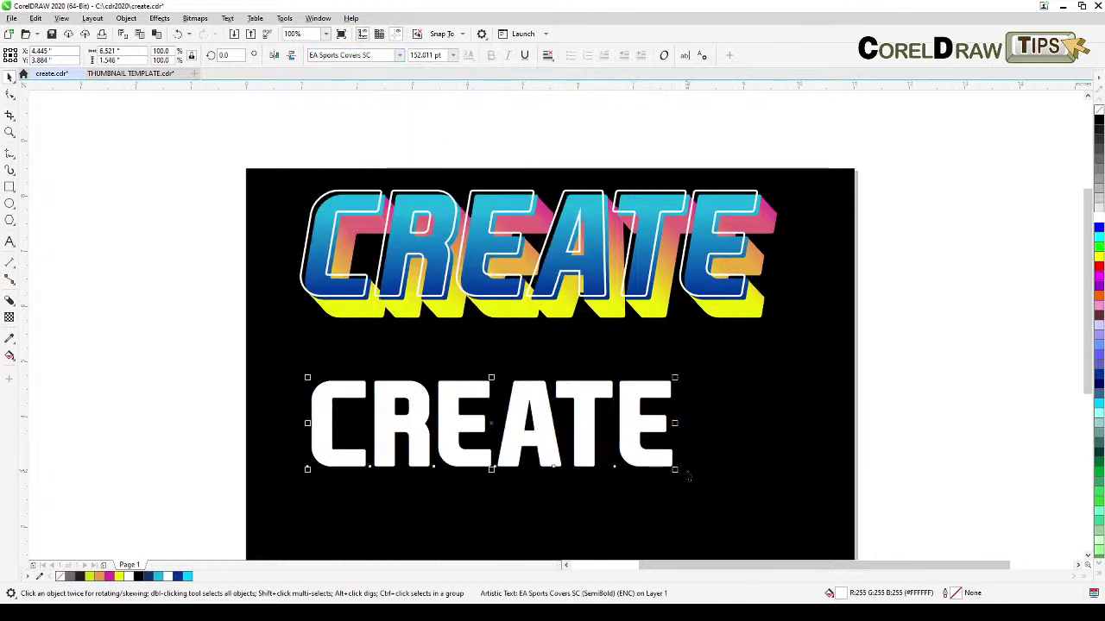
left_click_drag(675, 469, 728, 513)
left_click_drag(728, 377, 737, 374)
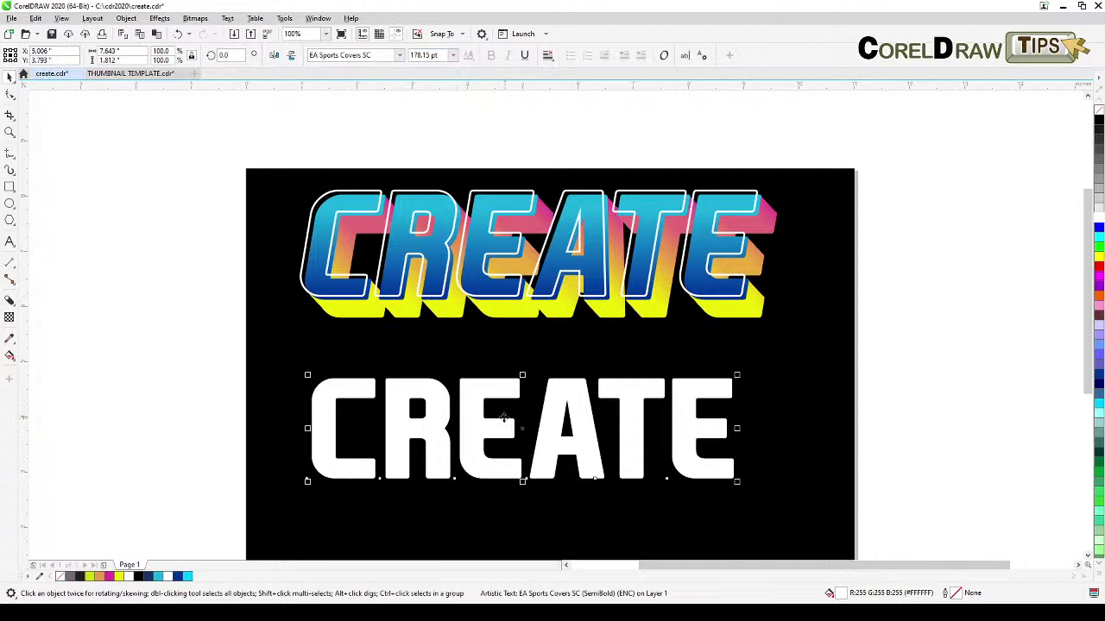
Skew the white CREATE text horizontally so its letters slant to the right like the sample
left_click(483, 429)
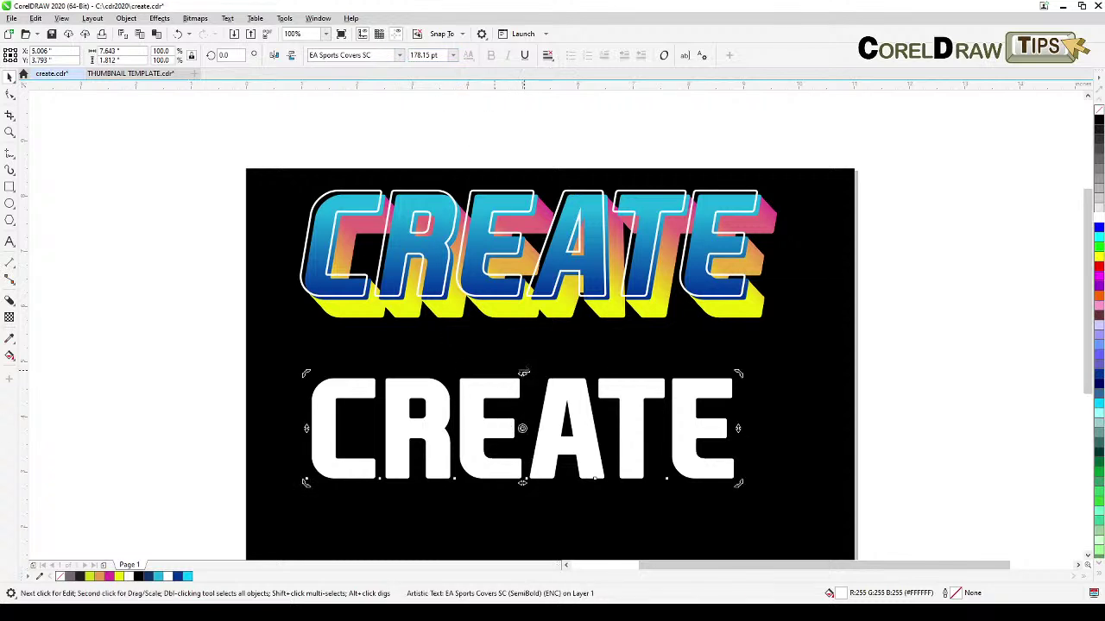
left_click_drag(523, 373, 547, 382)
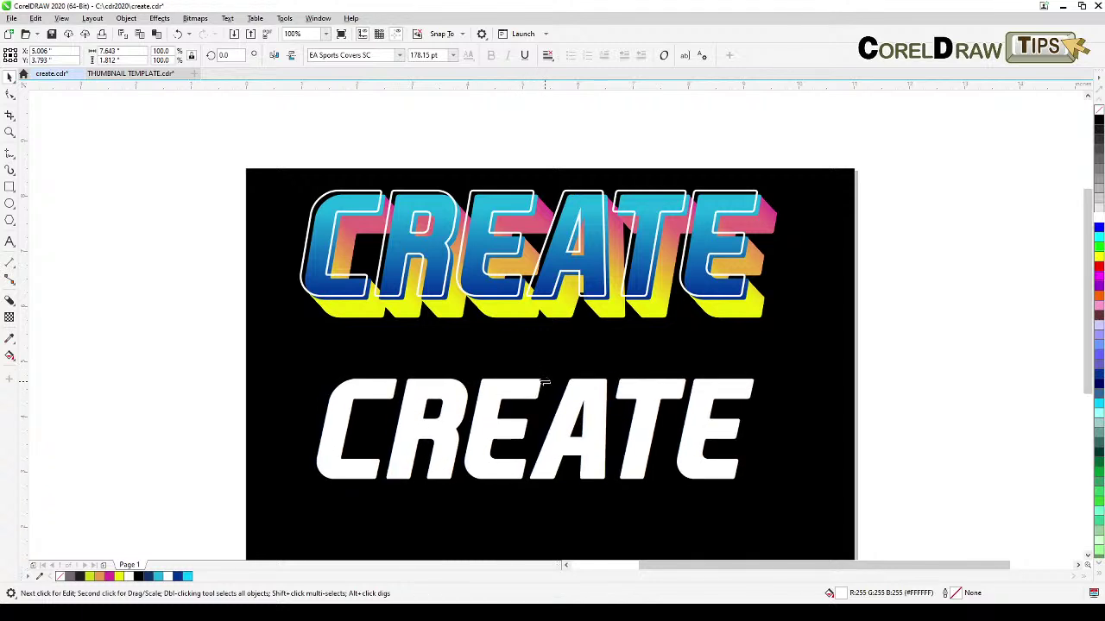
left_click_drag(544, 383, 544, 382)
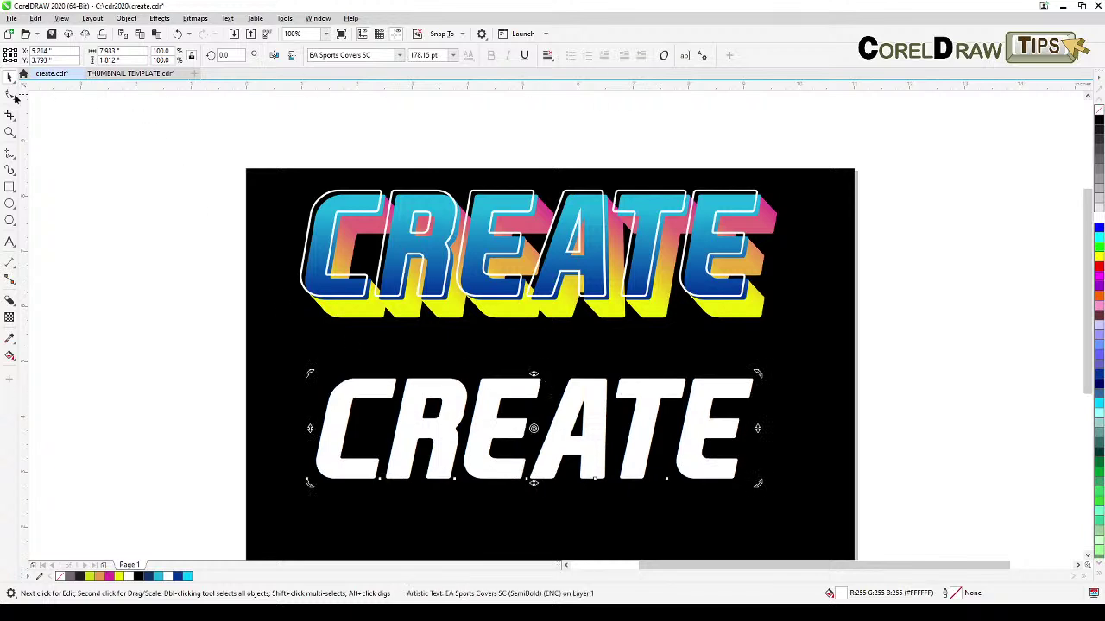
Enlarge the slanted text to about 8.08 in wide and copy it to the clipboard
left_click(909, 448)
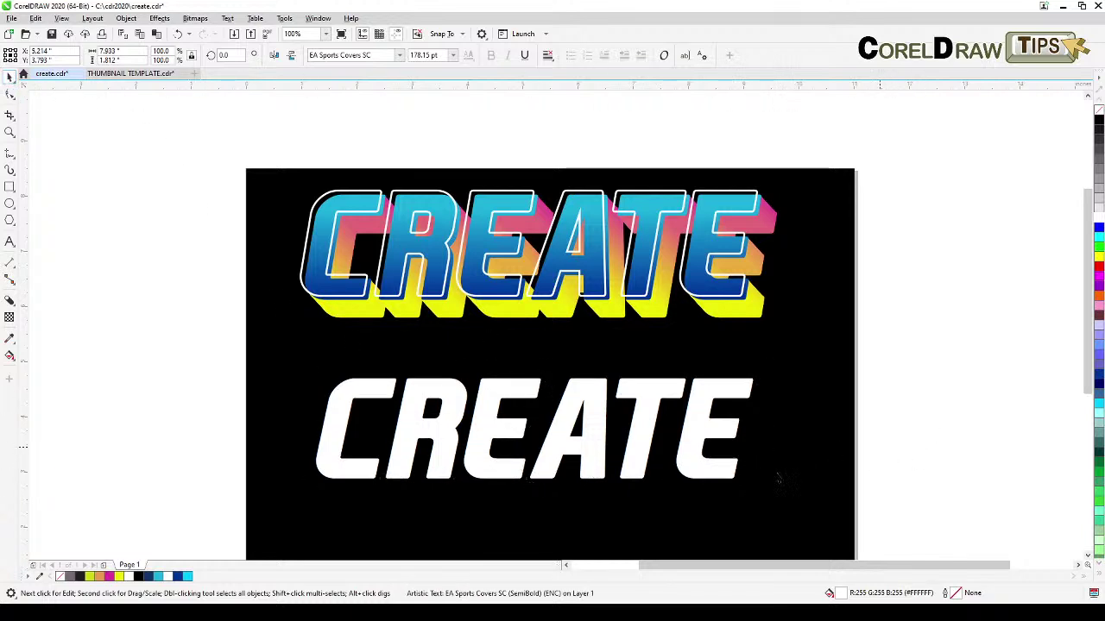
left_click(729, 479)
left_click_drag(757, 483, 764, 486)
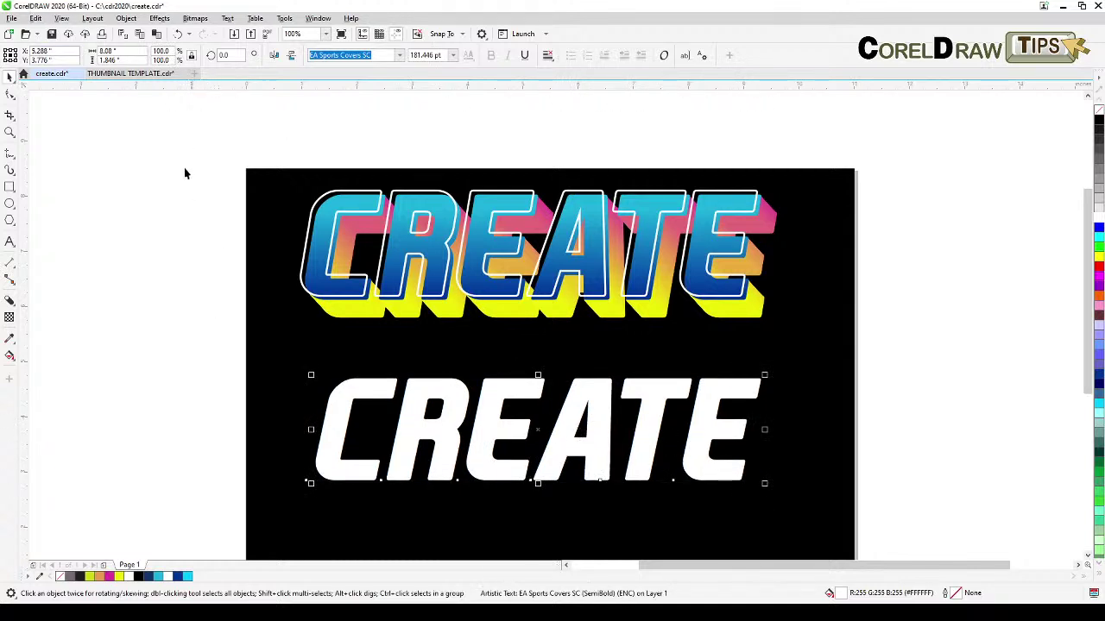
left_click(140, 38)
left_click(188, 421)
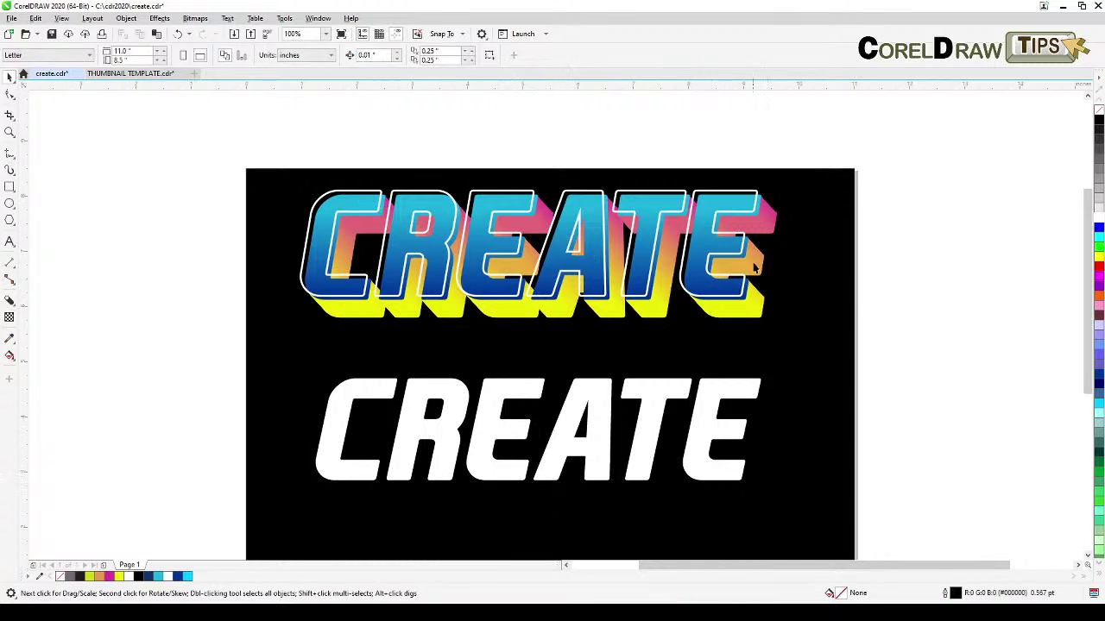
Apply a vertical linear fountain fill to the white CREATE text, running from just below to just above the letters
mouse_move(749, 353)
left_mouse_down()
mouse_move(740, 328)
mouse_move(734, 362)
left_mouse_up()
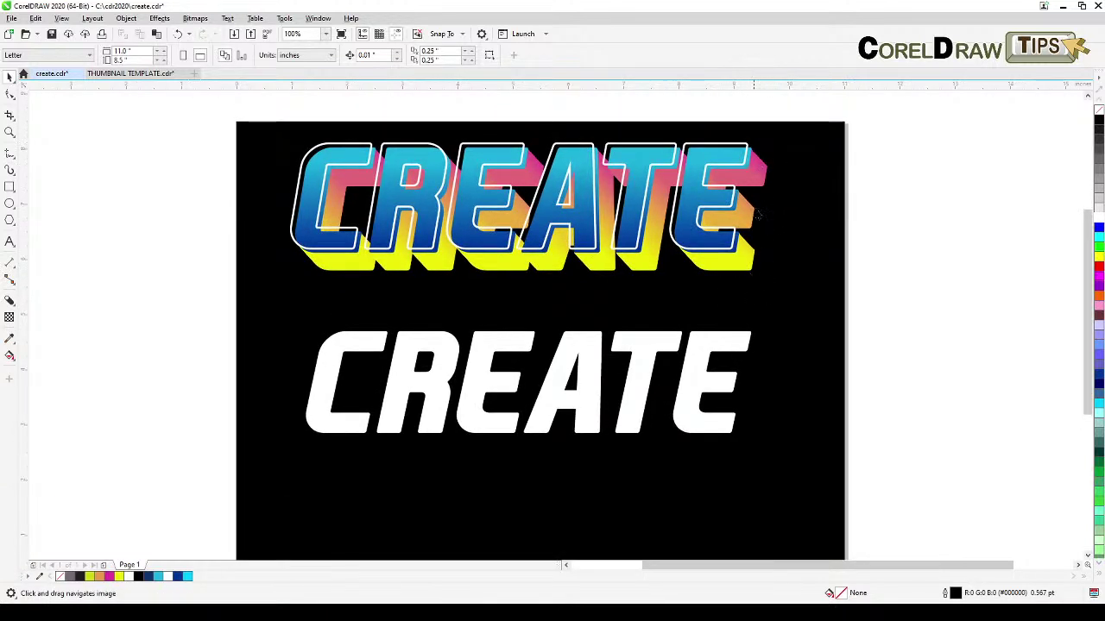
left_click(641, 363)
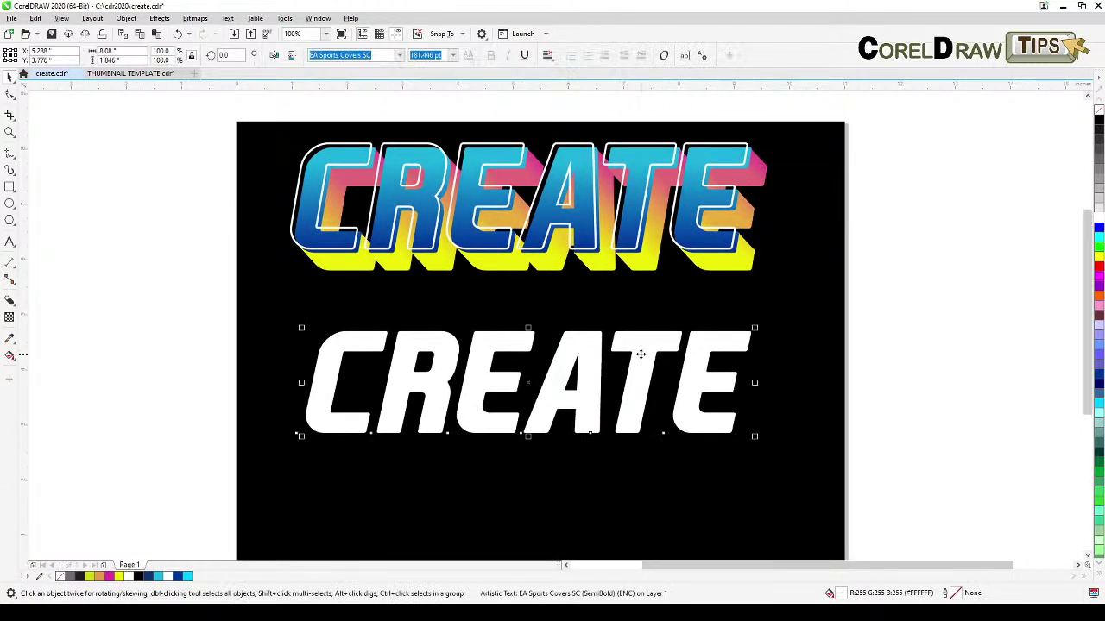
left_click(10, 357)
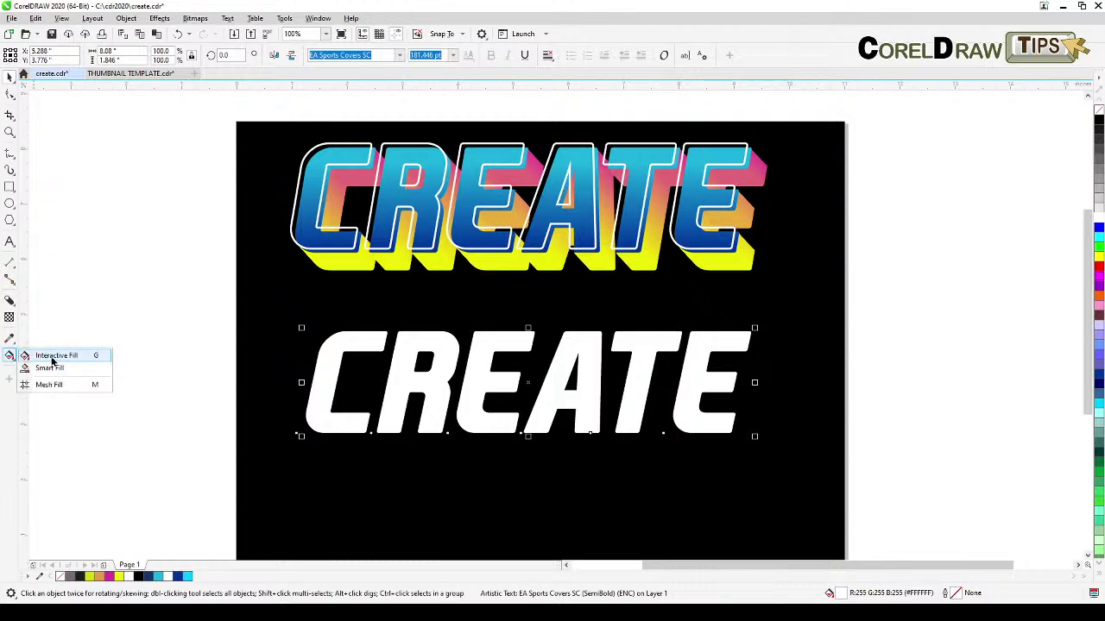
left_click(52, 357)
left_click_drag(527, 448, 527, 312)
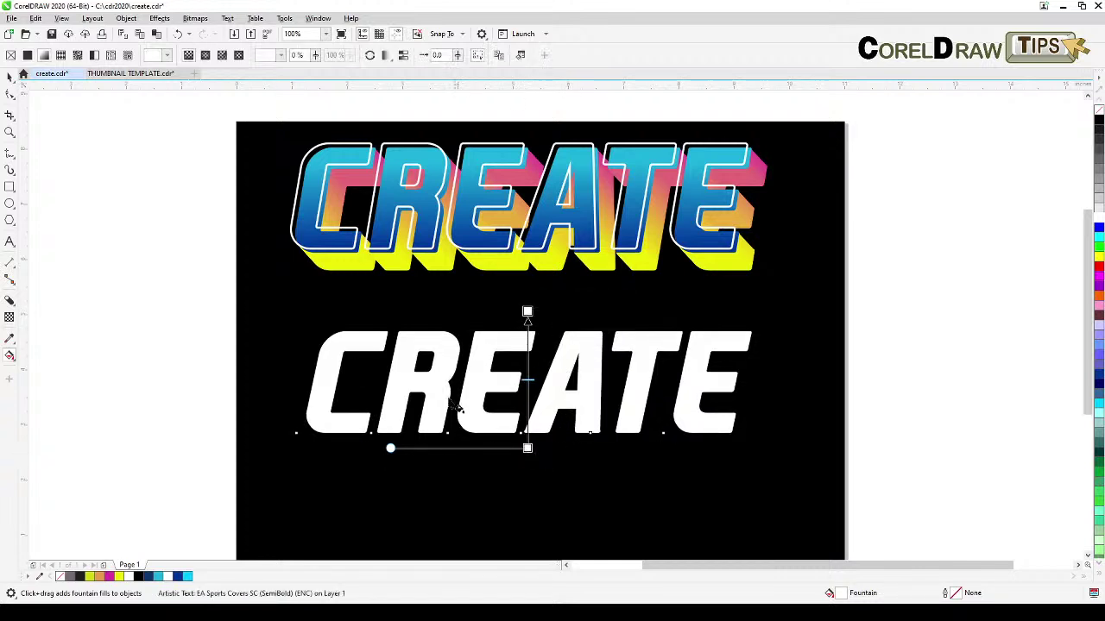
Move the start node of the text's fountain fill up to the baseline of the letters
left_click(9, 76)
key("Escape")
left_click(434, 416)
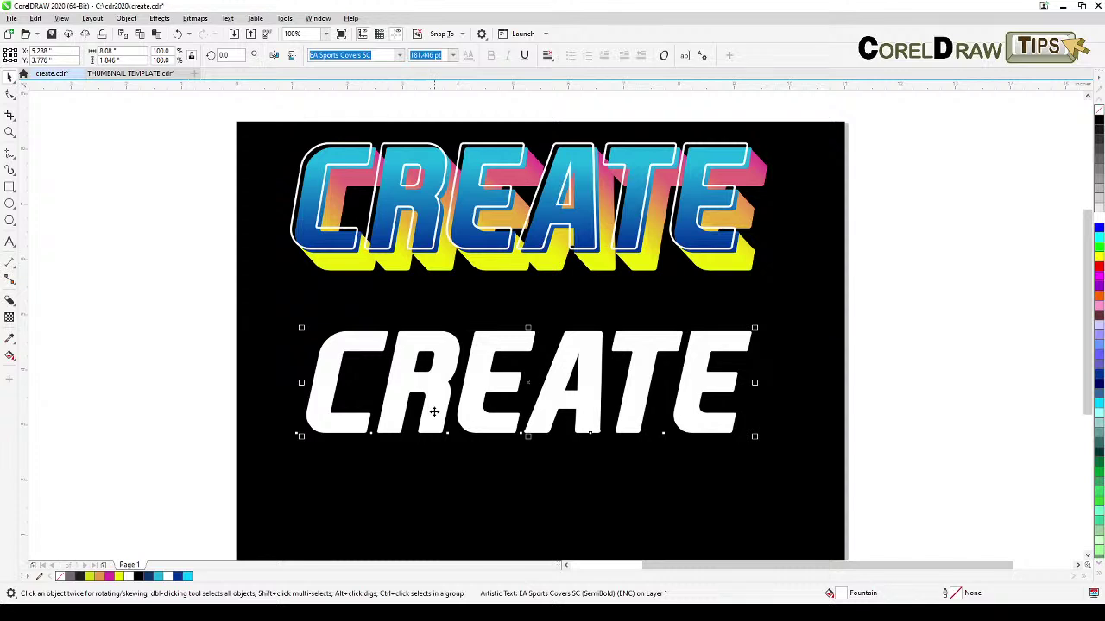
left_click(9, 356)
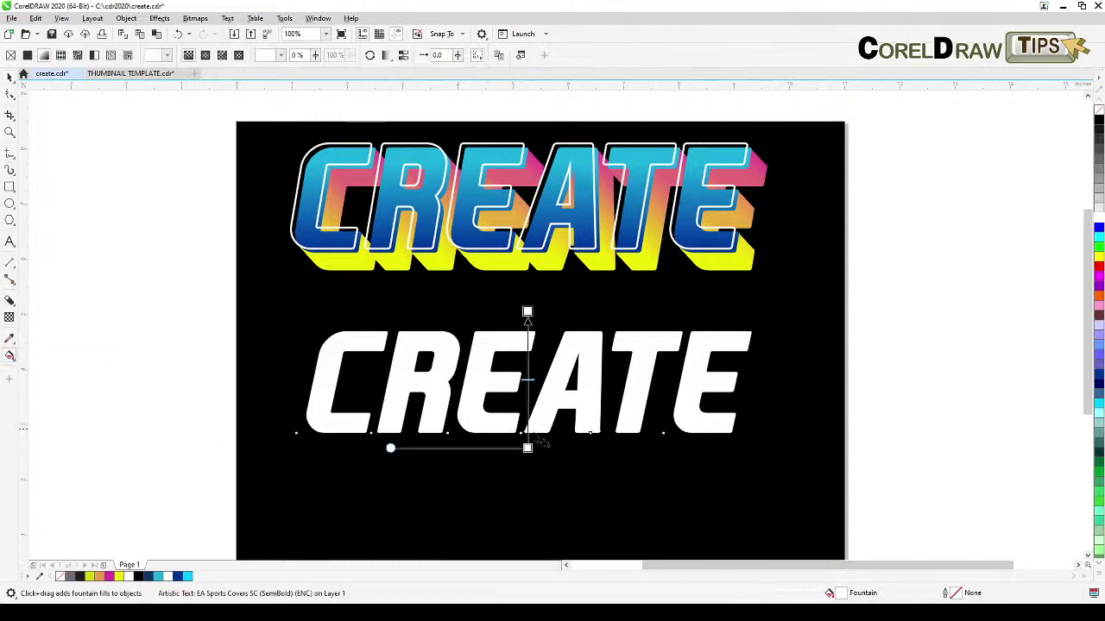
left_click_drag(527, 448, 527, 432)
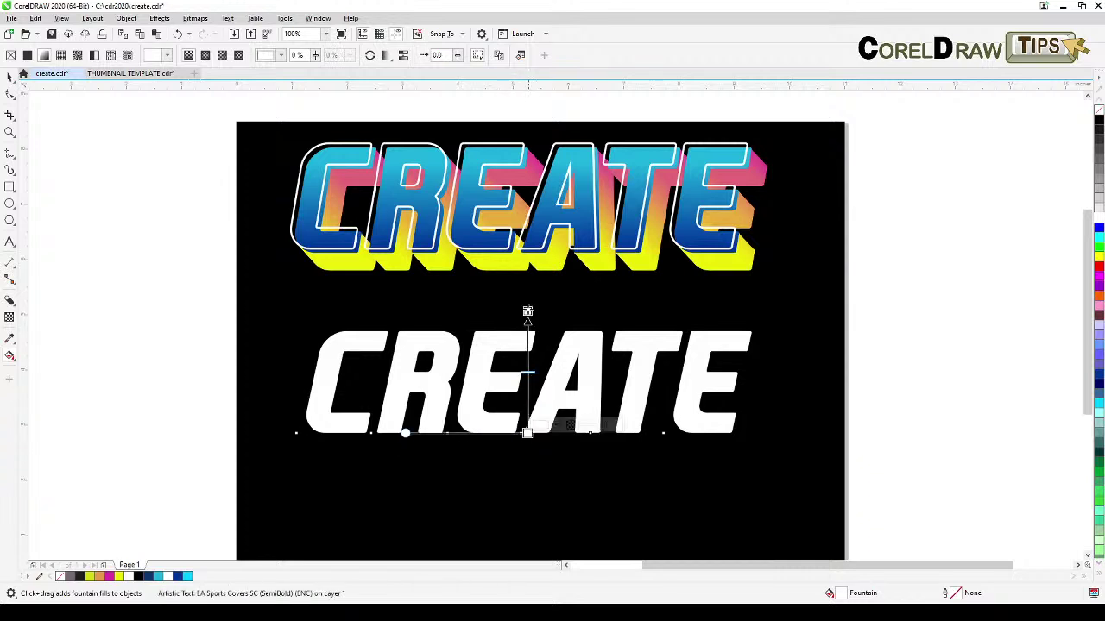
left_click(9, 78)
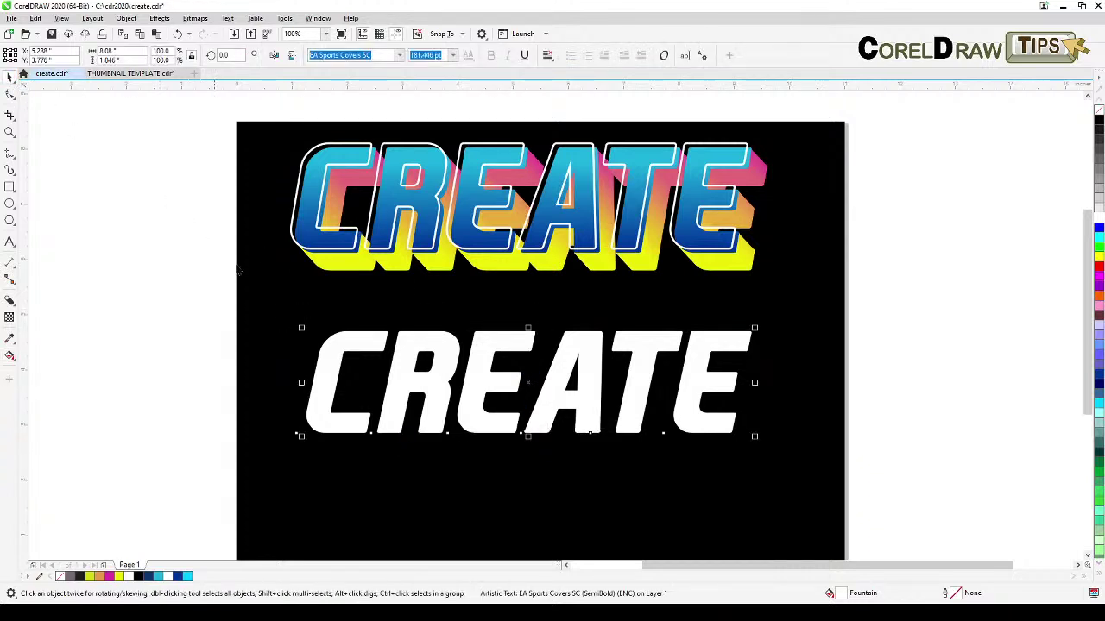
Set the lower colour node of the text's fountain fill to yellow
left_click(10, 356)
left_click(63, 354)
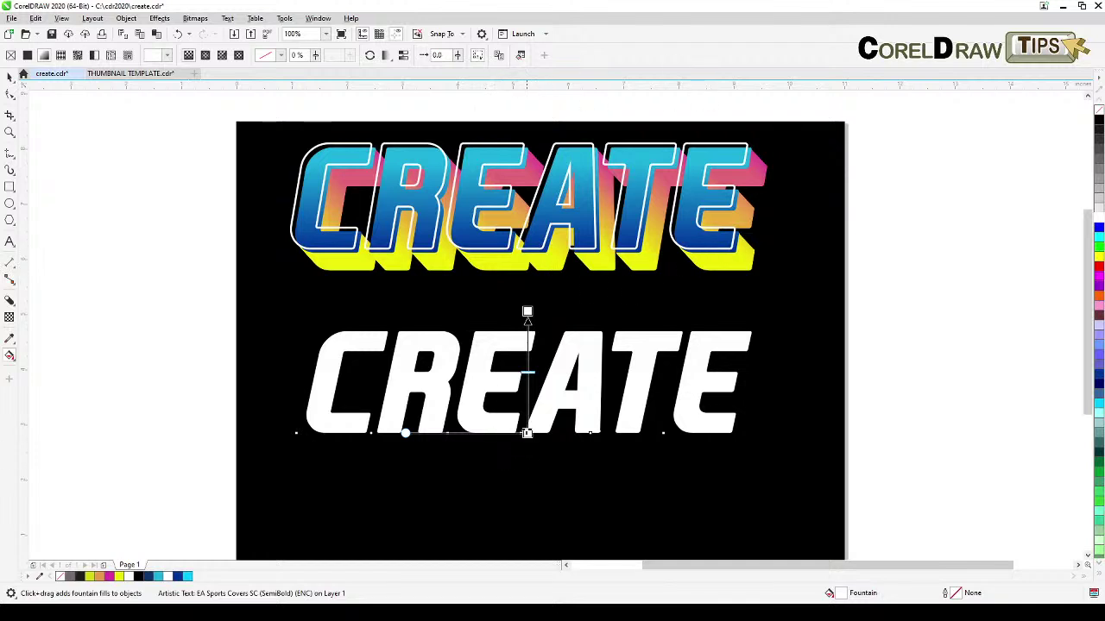
left_click(120, 577)
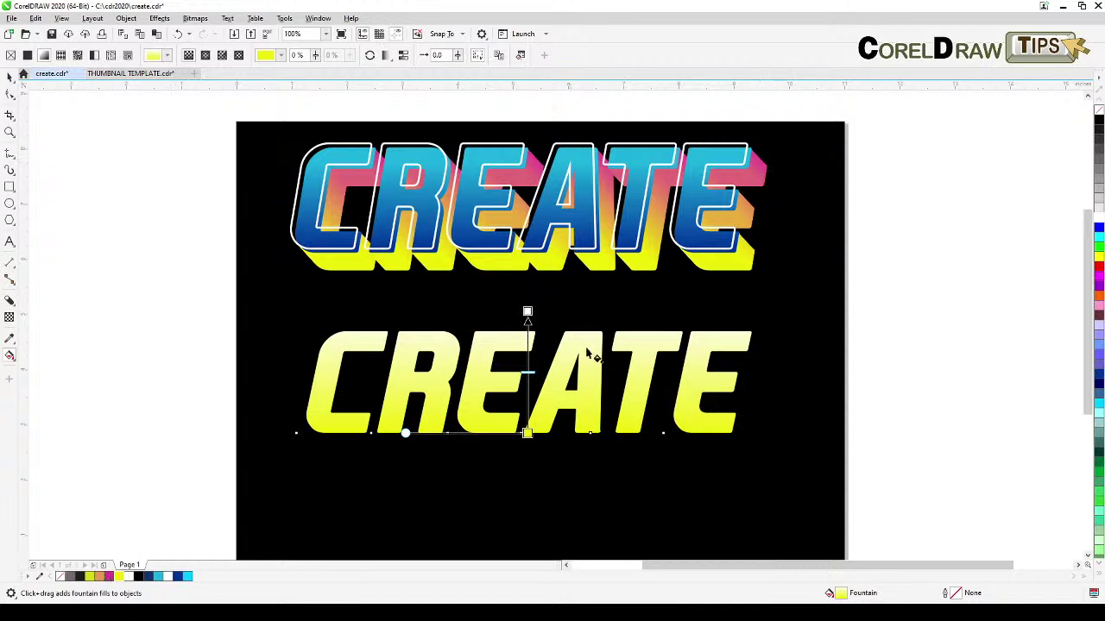
Set the upper colour node of the text's fountain fill to magenta and move it down closer to the letters
left_click(528, 312)
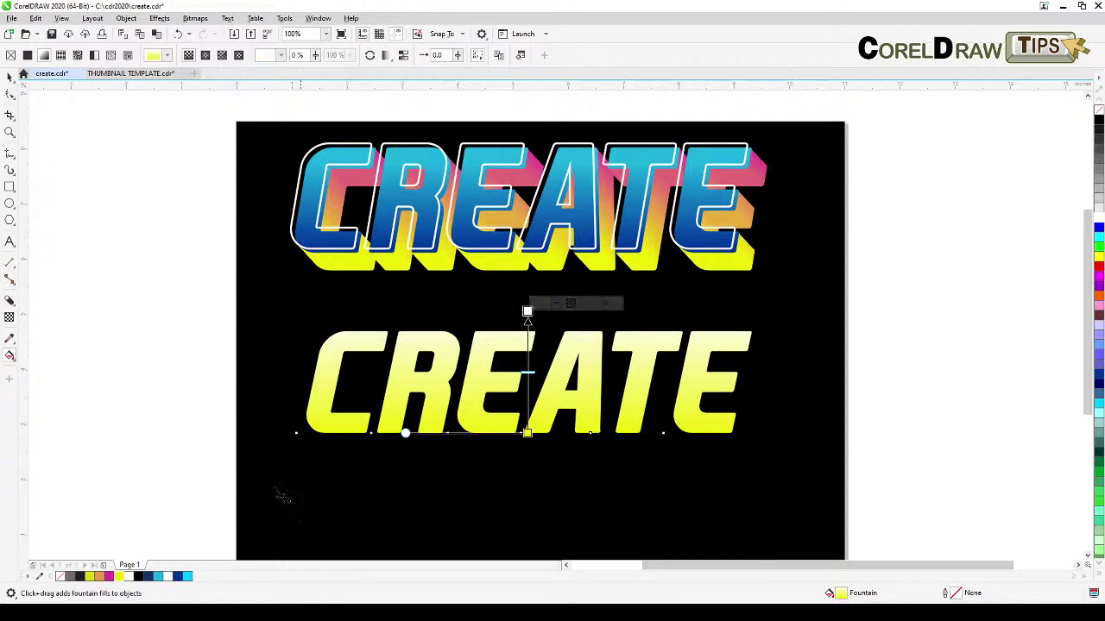
left_click(109, 576)
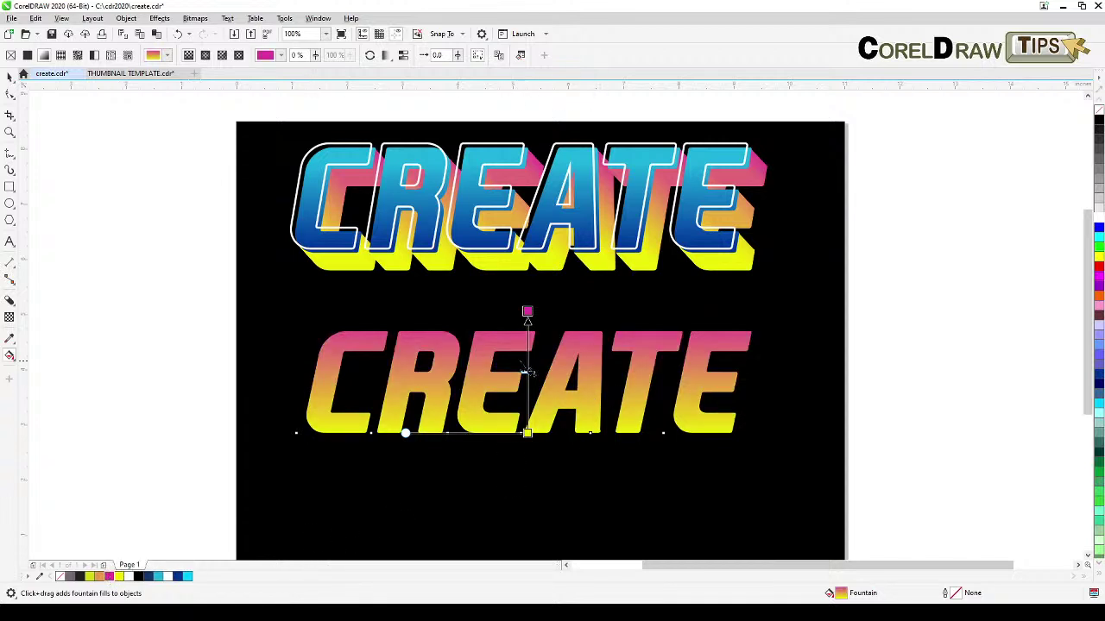
left_click_drag(527, 310, 527, 322)
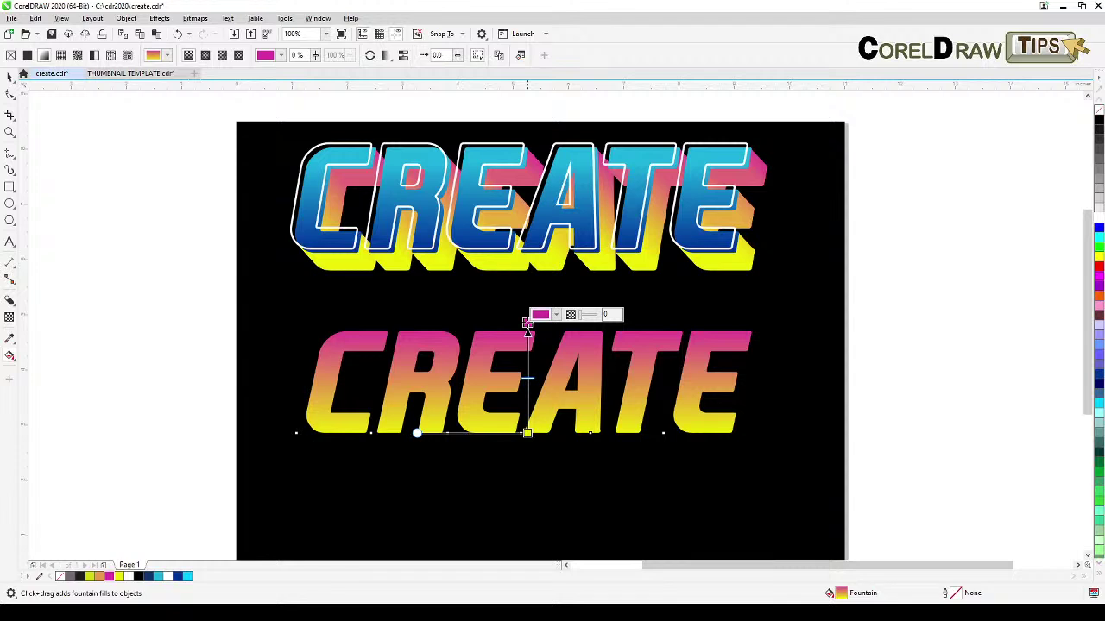
left_click(526, 433)
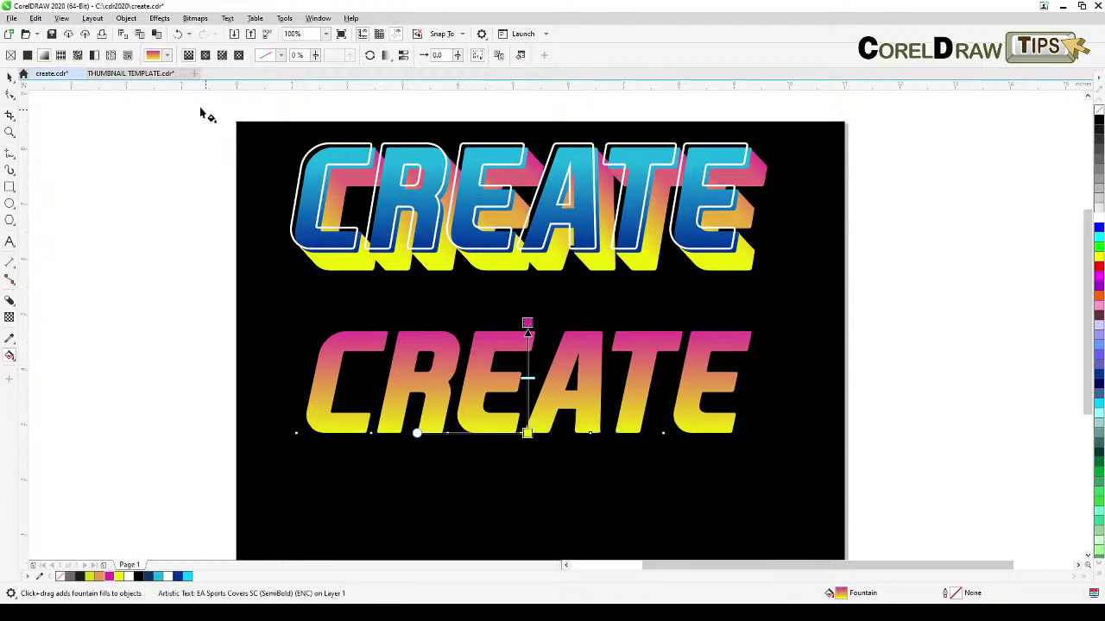
left_click(10, 76)
left_click(74, 362)
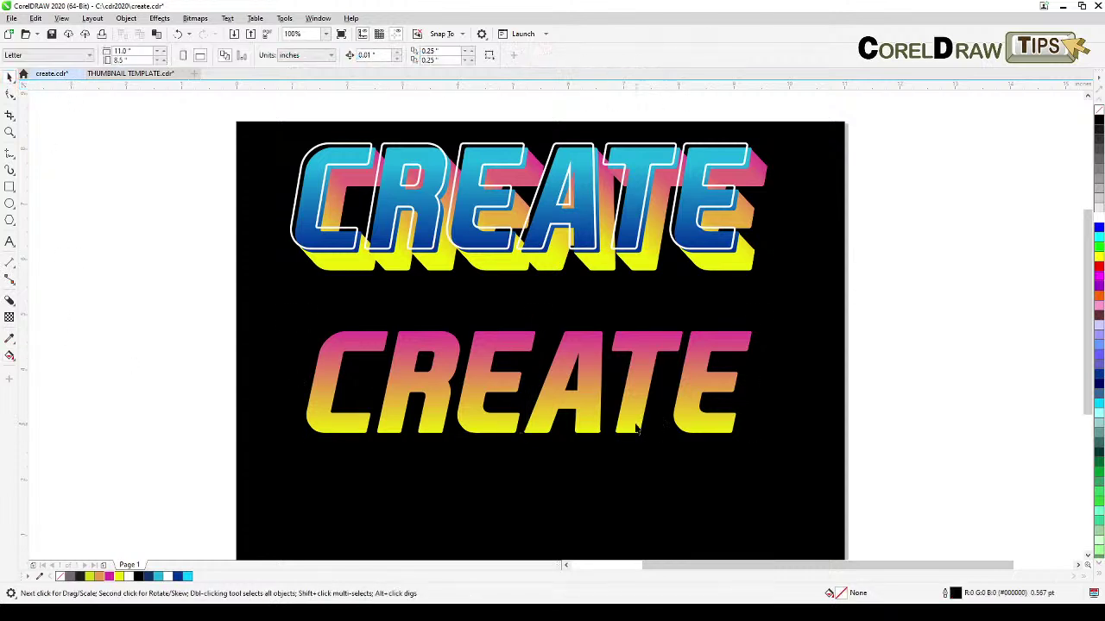
Duplicate the gradient CREATE text and offset the copy slightly down and to the right
left_click(638, 429)
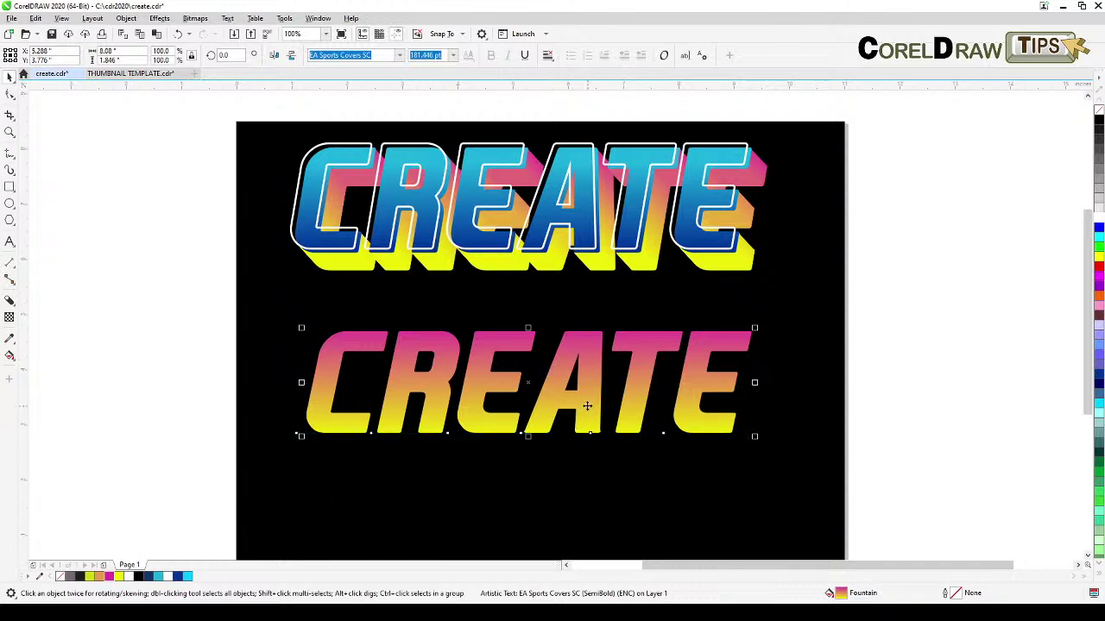
key("KP_Add")
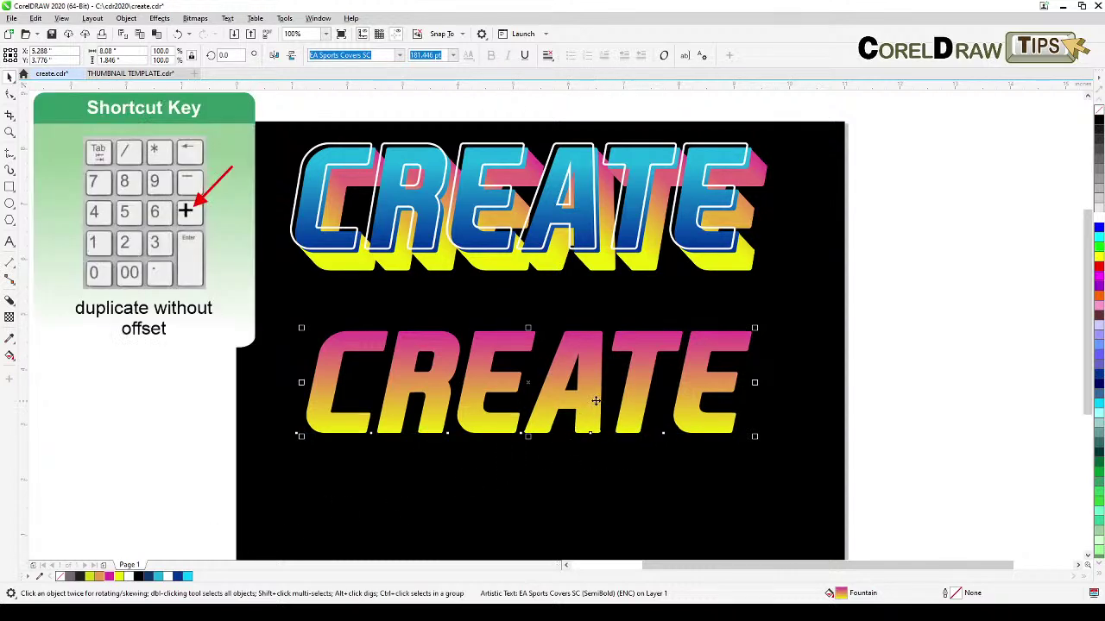
left_click_drag(593, 420, 599, 428)
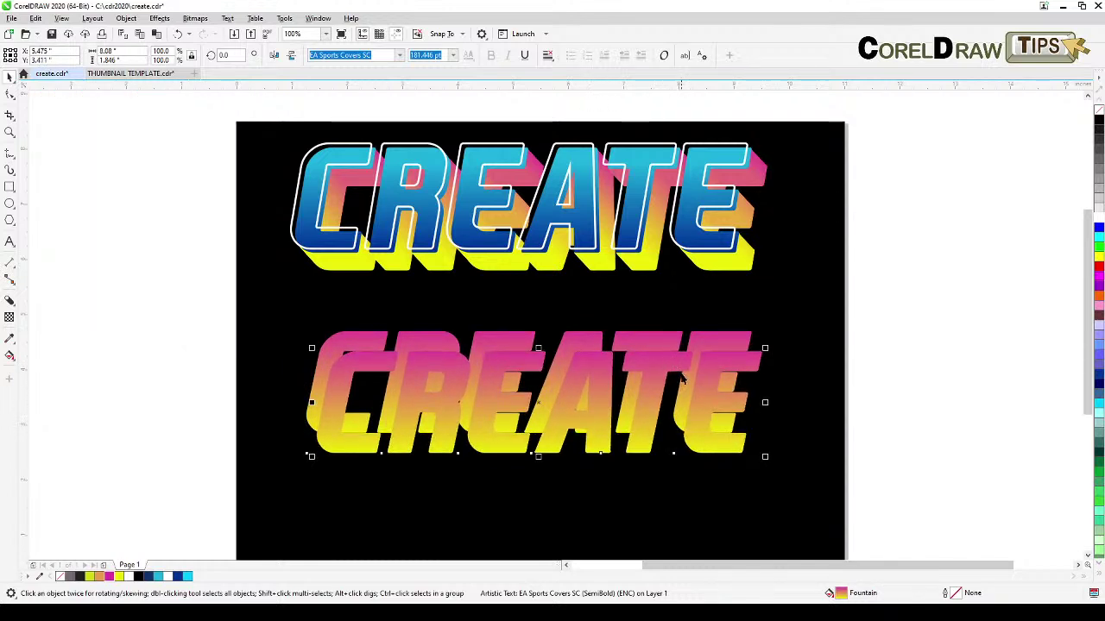
Bring the original gradient text to the front of the page, above its offset copy
left_click(415, 339)
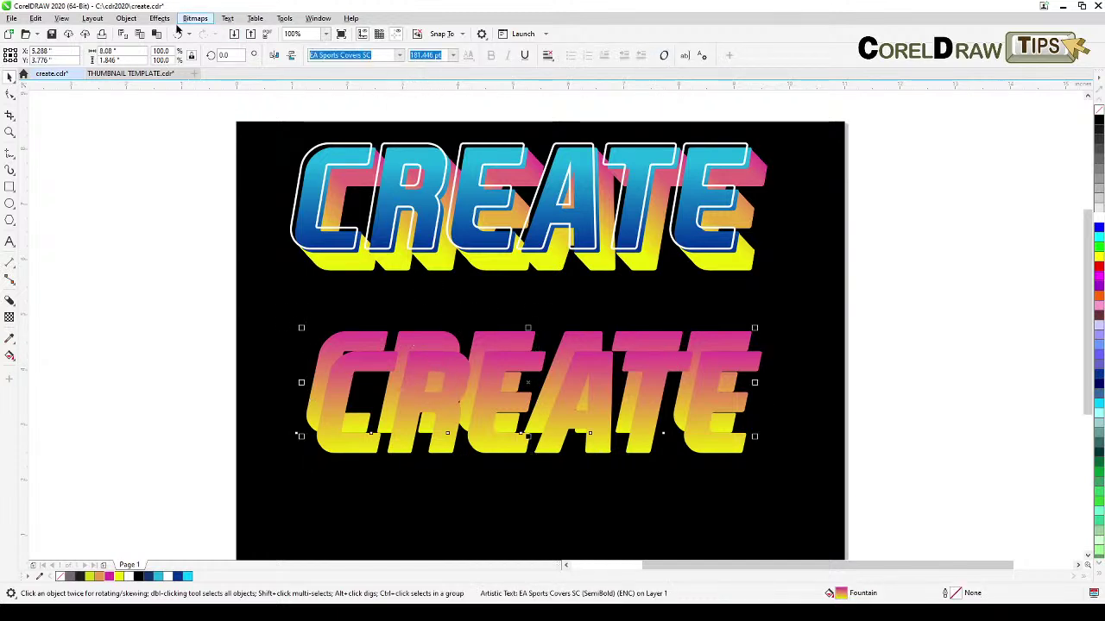
left_click(125, 18)
mouse_move(191, 201)
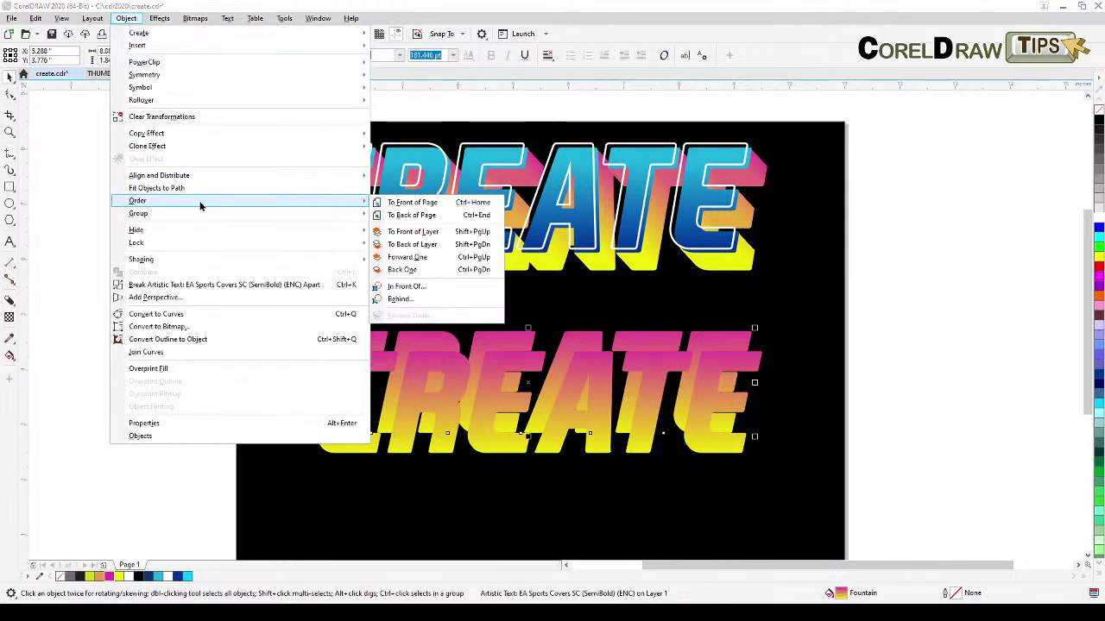
left_click(413, 203)
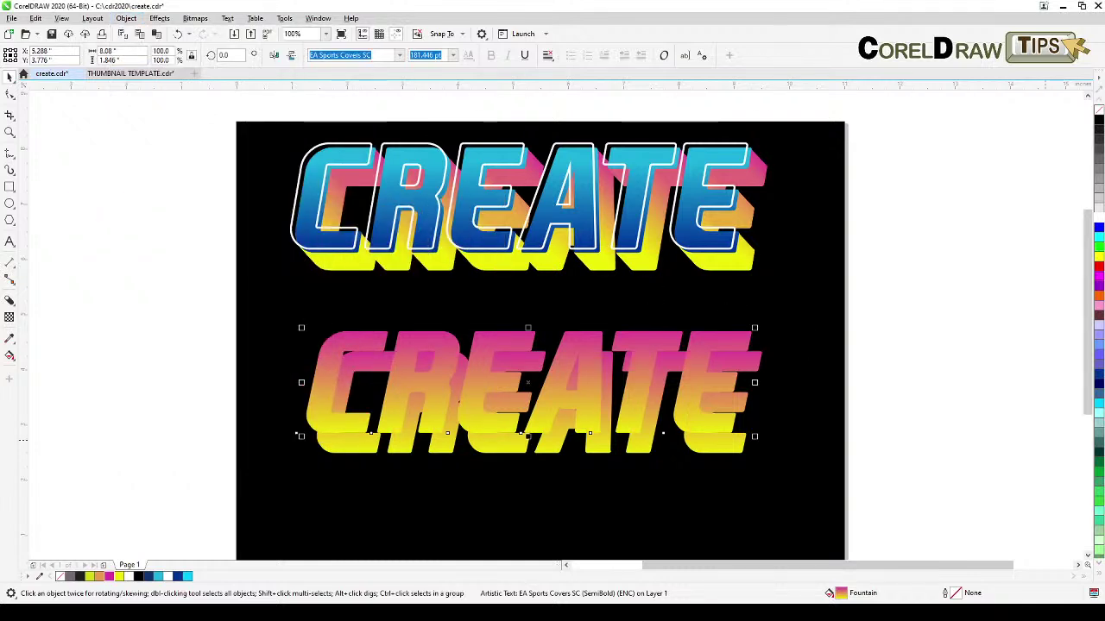
left_click(976, 457)
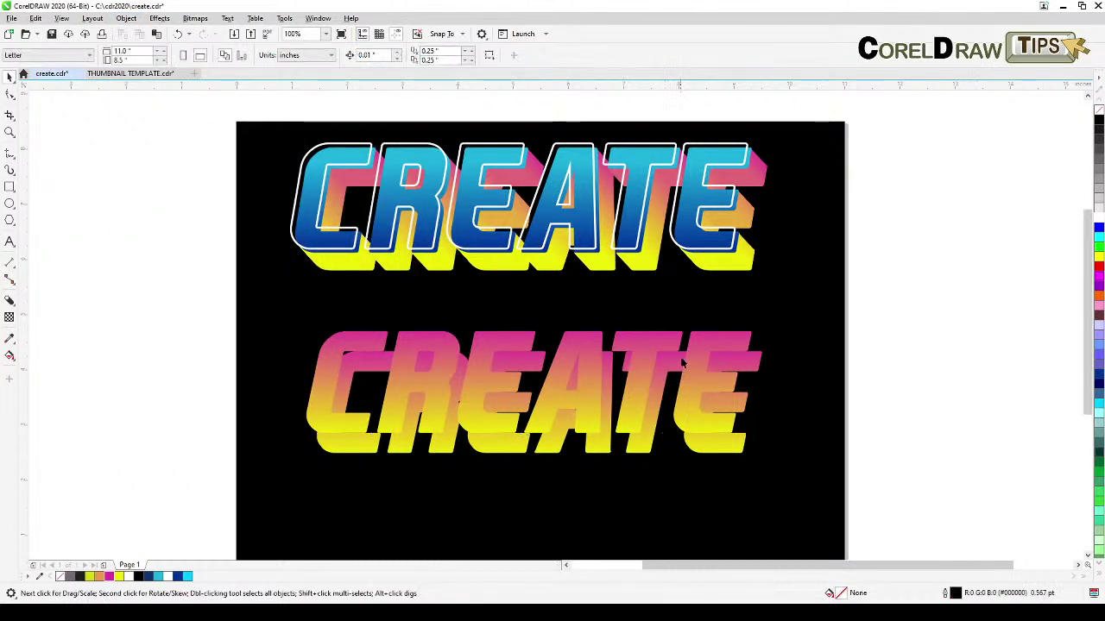
Move the rear copy up to Y 3.495 in and blend it with the front text using 30 steps
left_click(757, 367)
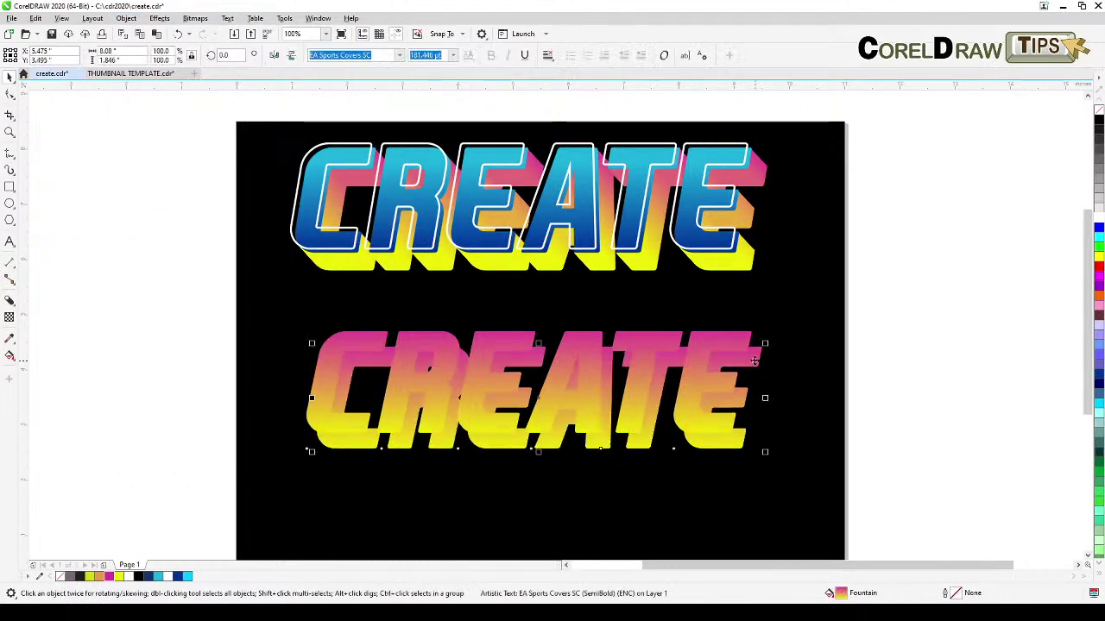
left_click_drag(364, 341, 354, 325)
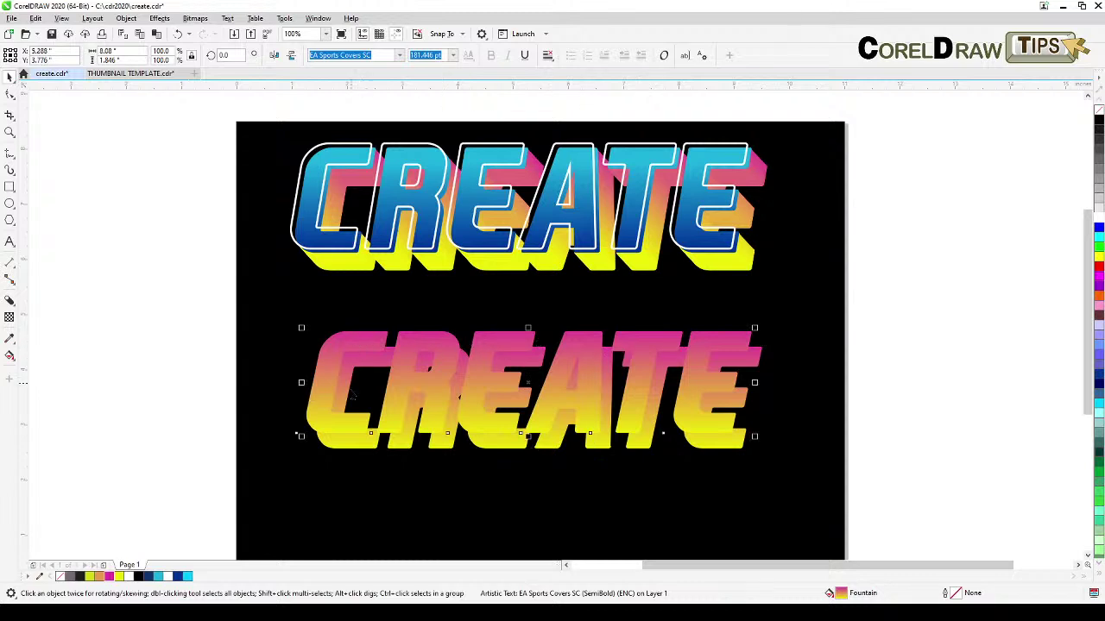
left_click(350, 444, "shift")
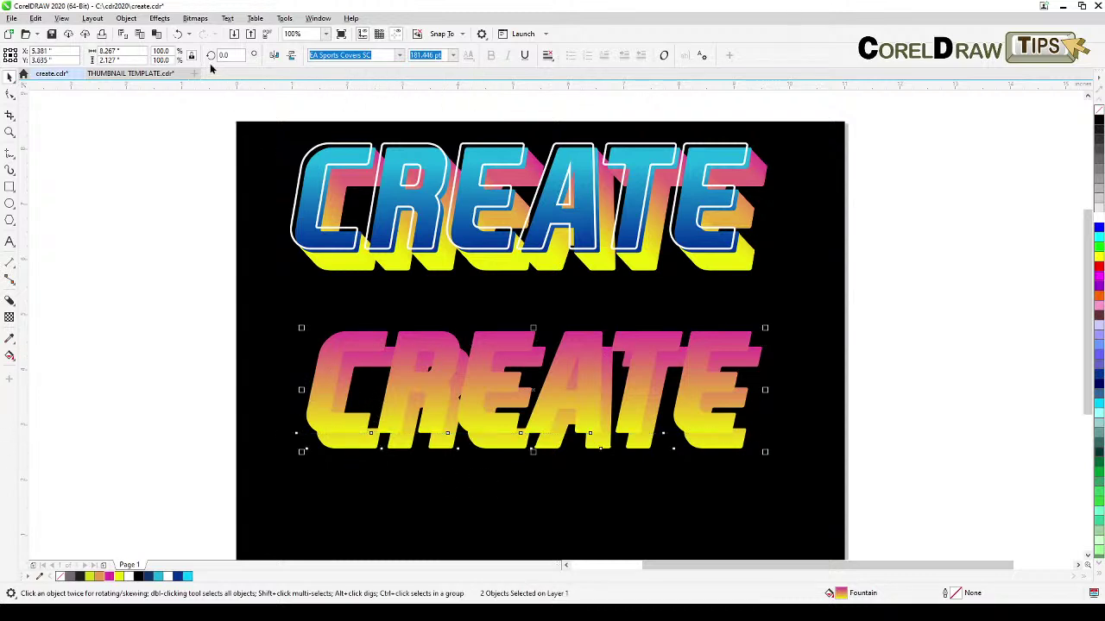
left_click(160, 18)
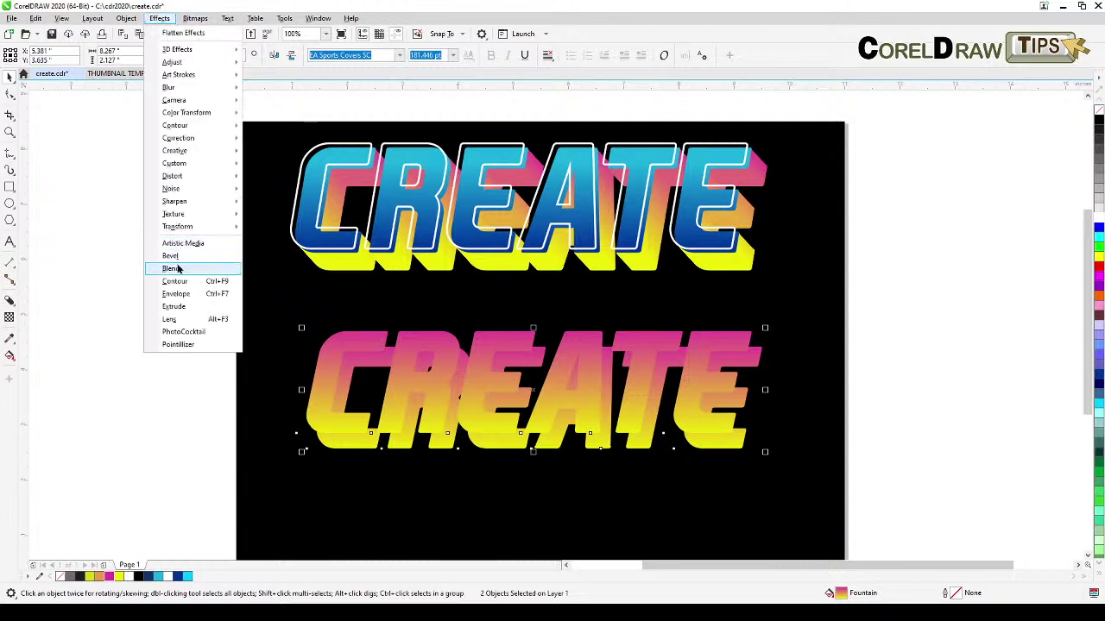
left_click(172, 268)
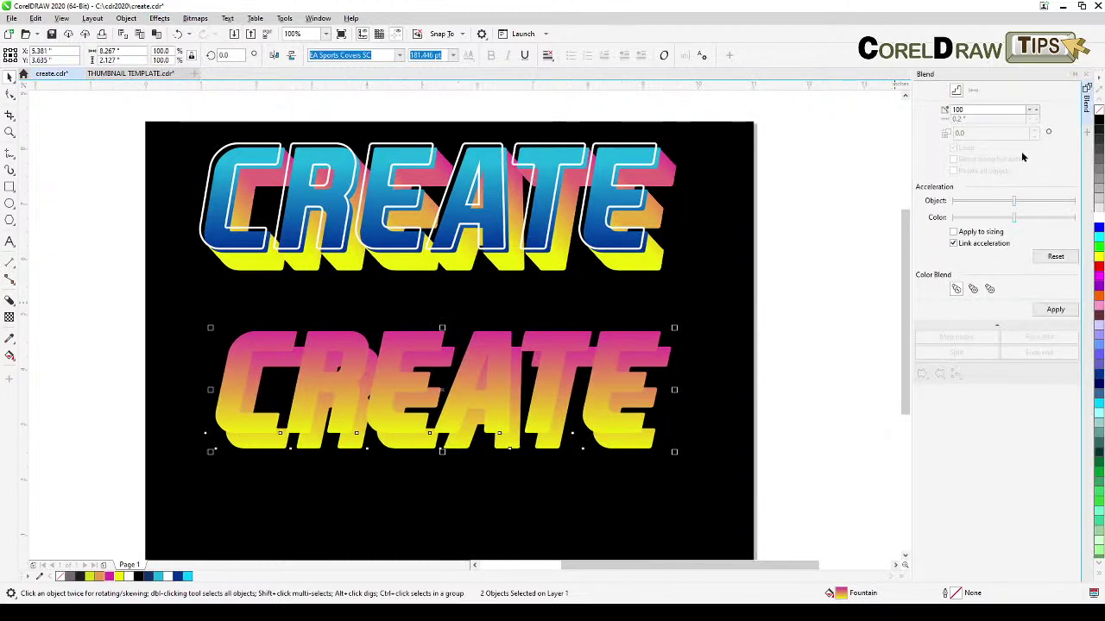
left_click_drag(974, 110, 914, 119)
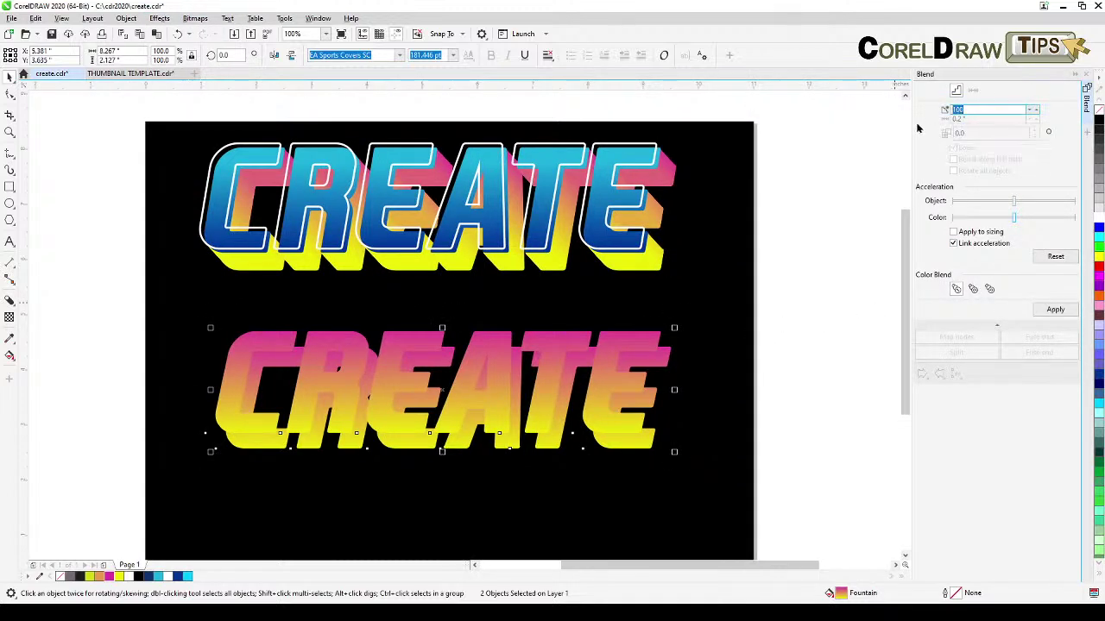
type("30")
left_click(1055, 309)
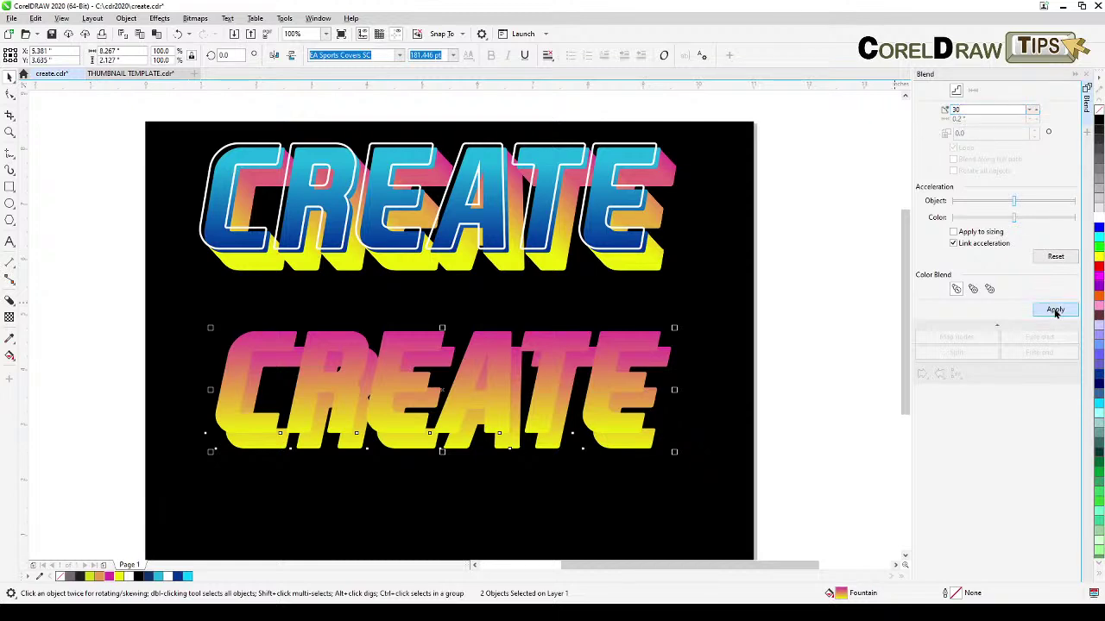
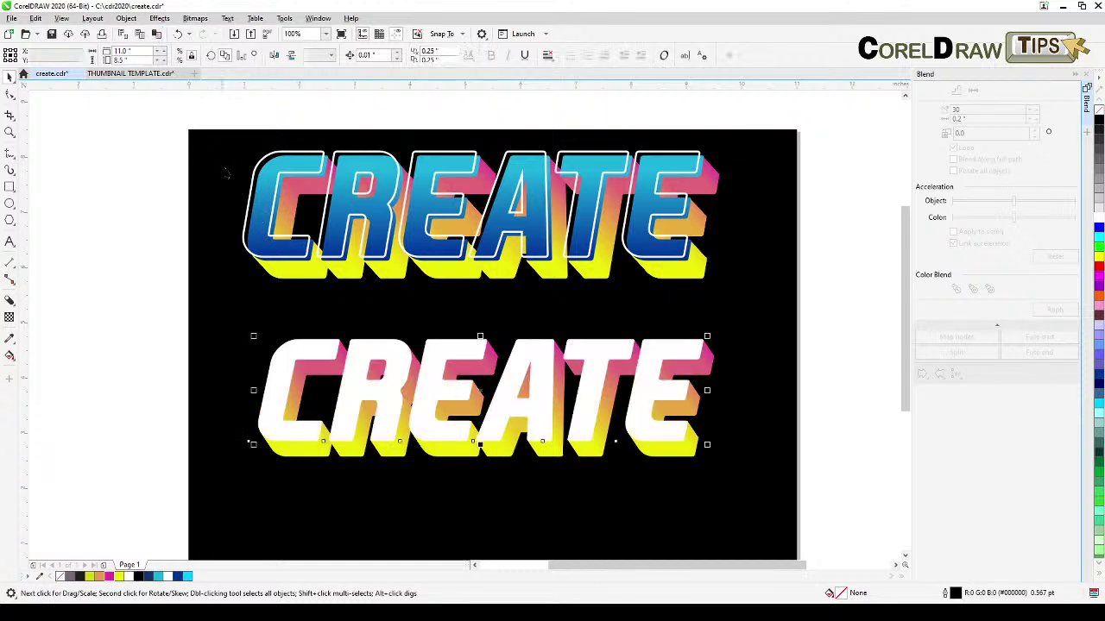
Paste the copied white CREATE text over the blend and give it a linear fountain fill
left_click(156, 34)
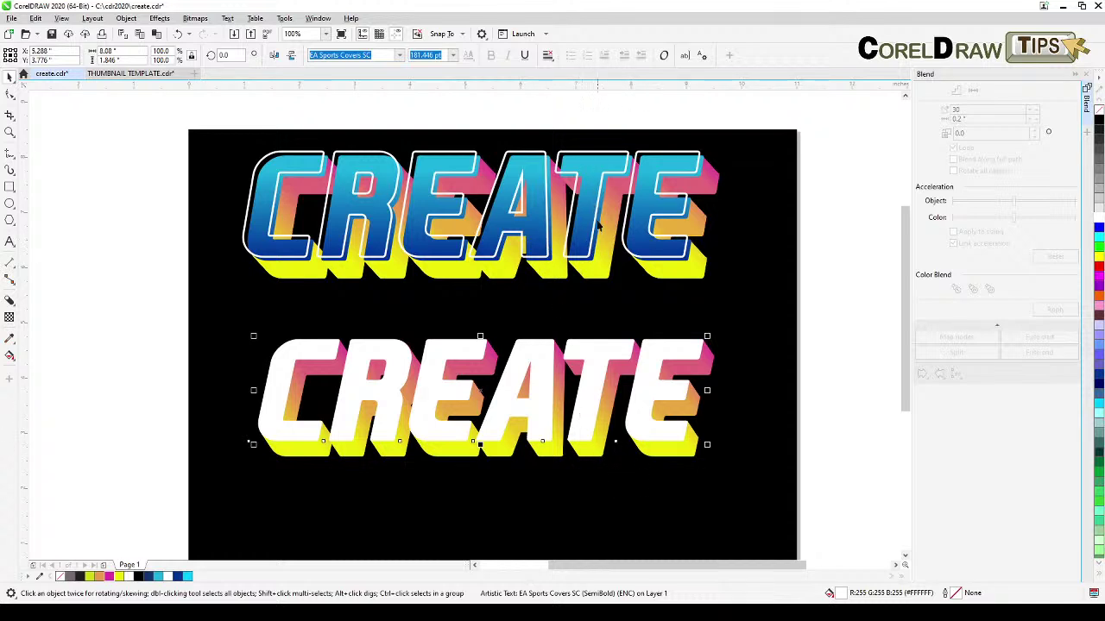
left_click(10, 358)
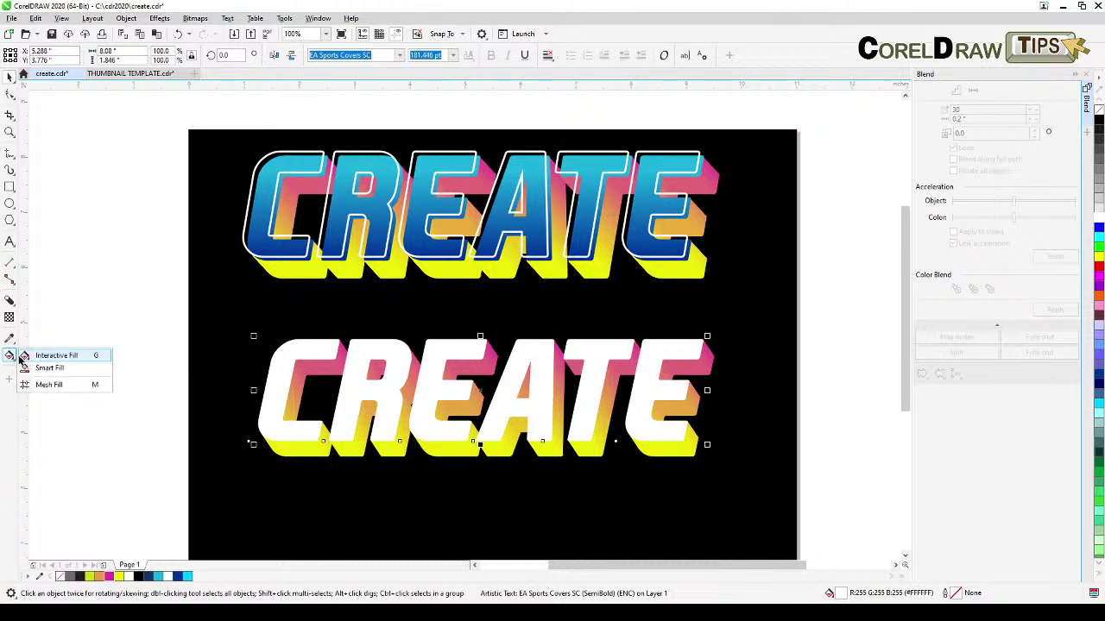
left_click(34, 360)
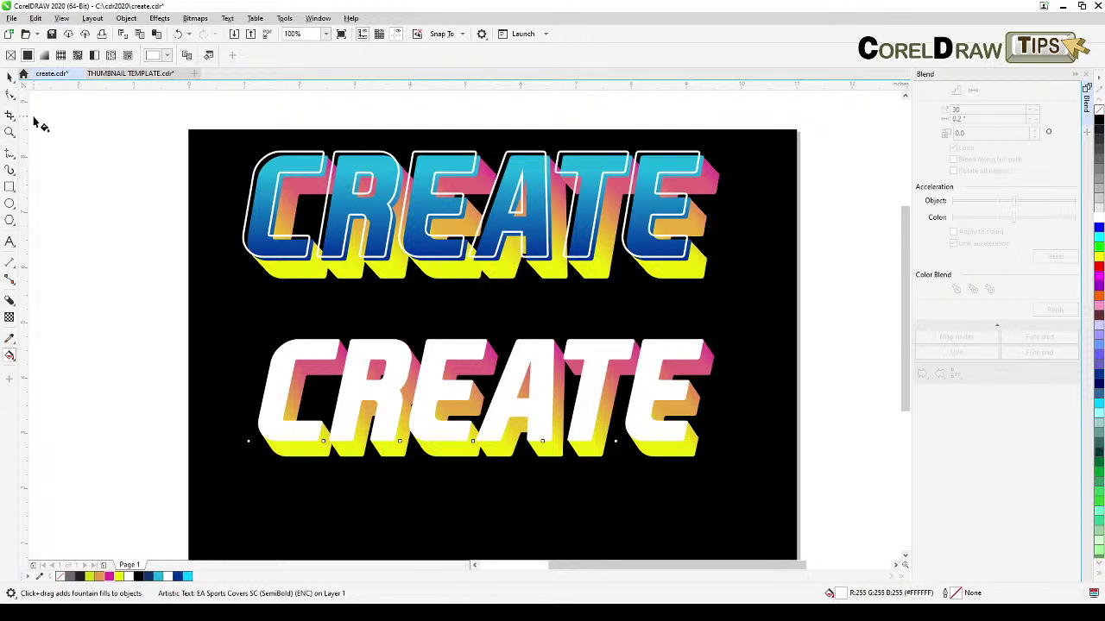
left_click(46, 57)
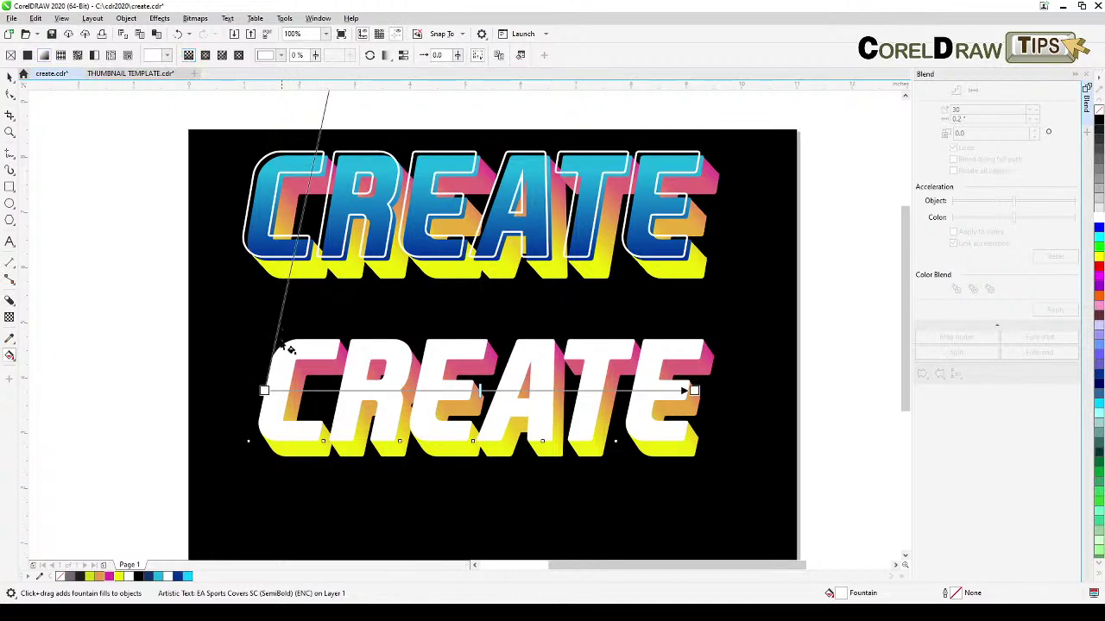
left_click_drag(308, 382, 432, 480)
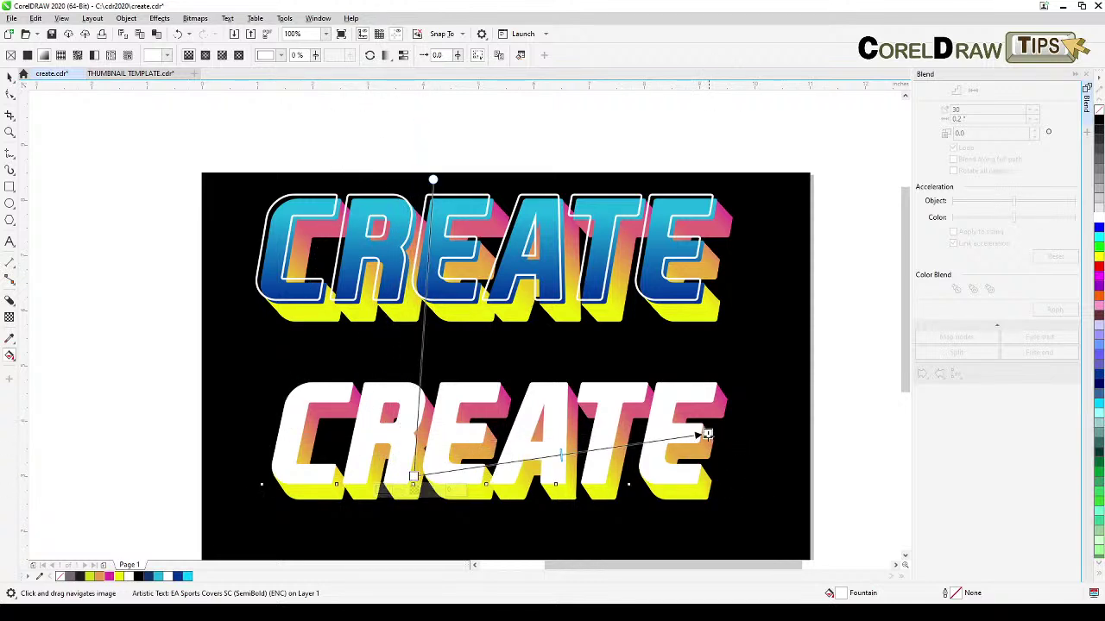
left_click_drag(704, 434, 701, 485)
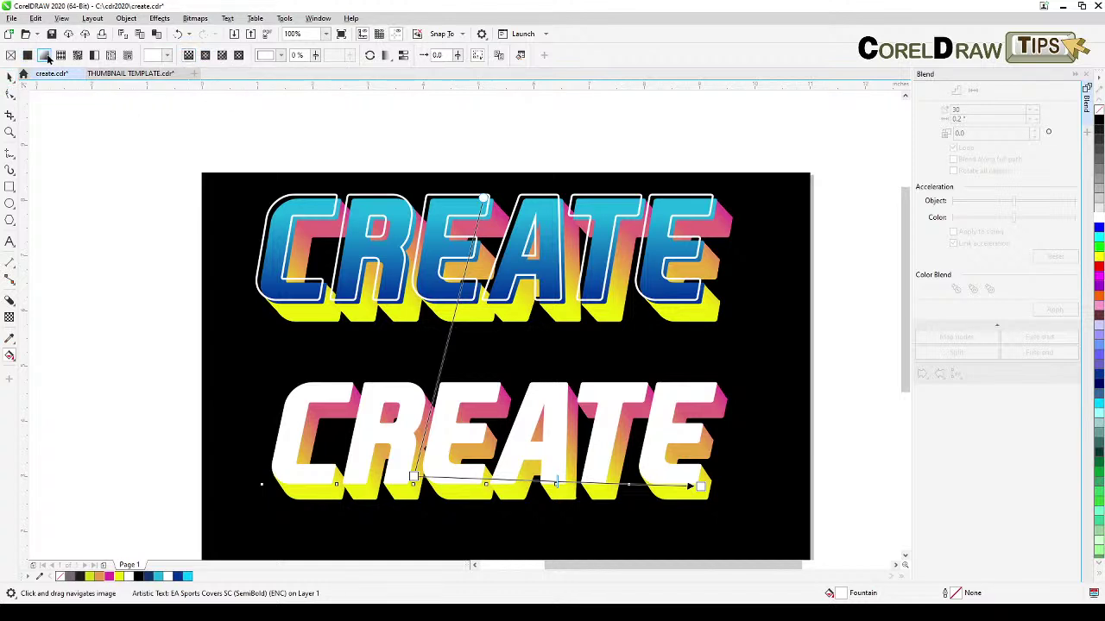
left_click(386, 59)
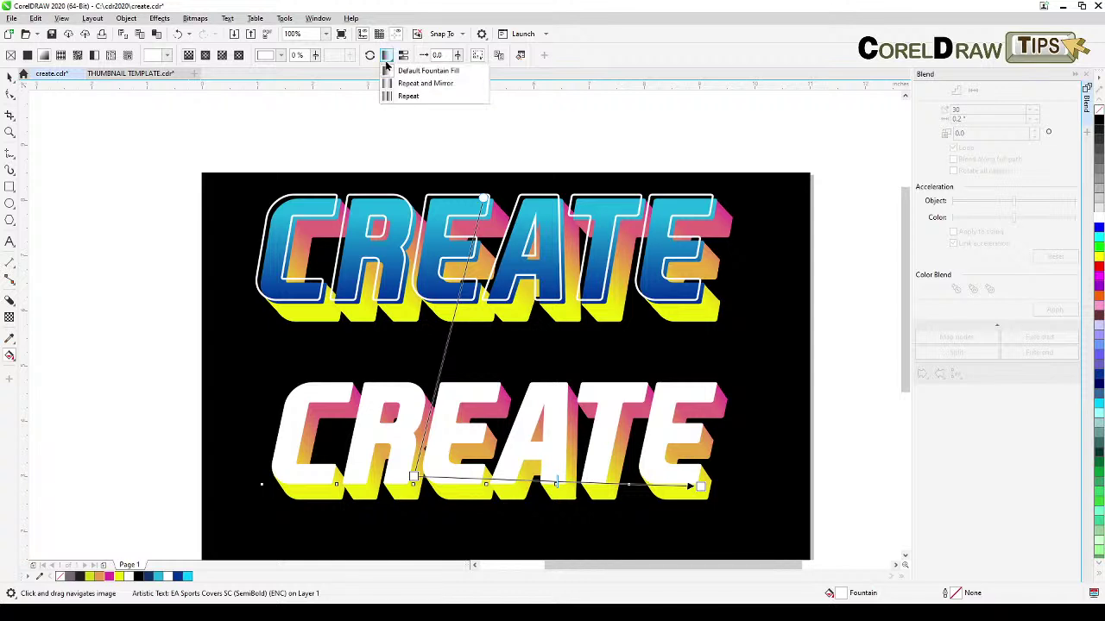
left_click(64, 264)
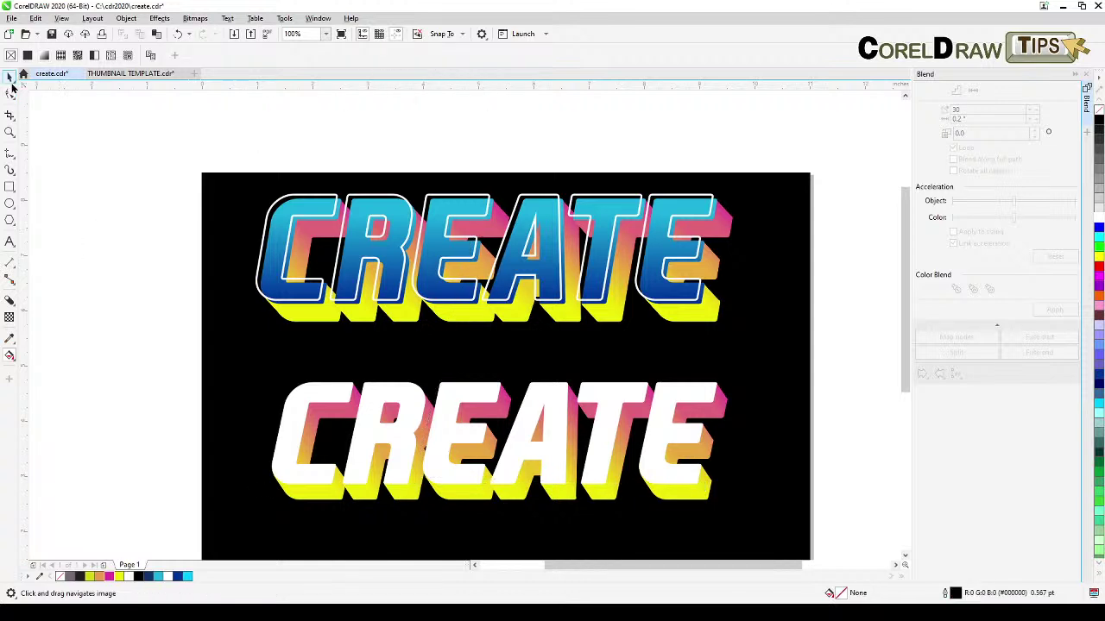
Reposition the white text's fountain fill nodes so it runs vertically from the baseline to above the letters
left_click(10, 78)
left_click(465, 473)
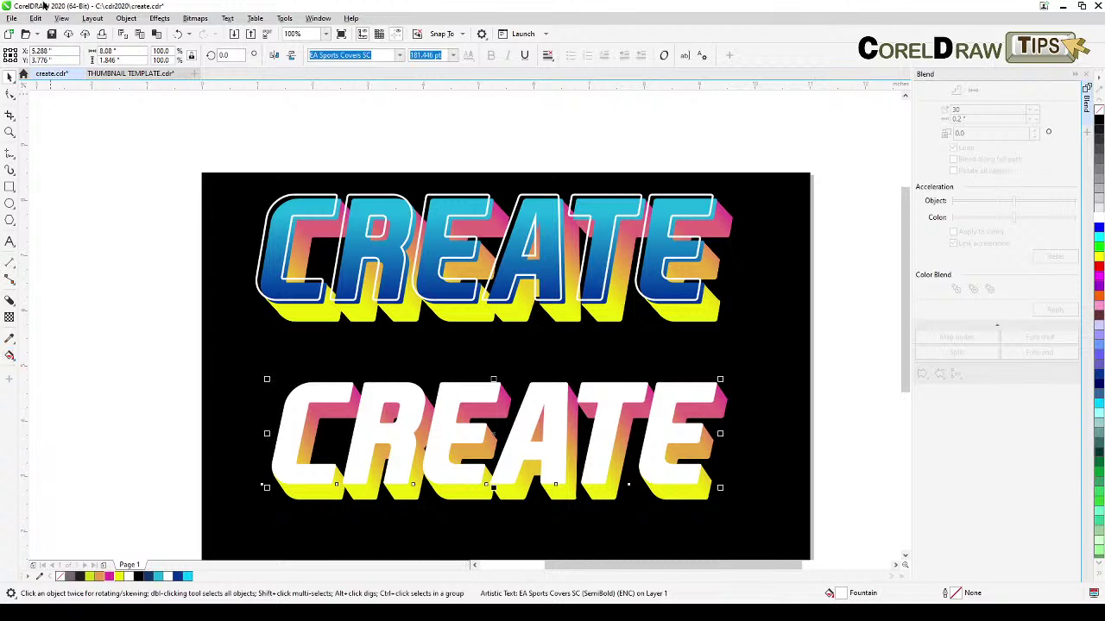
left_click(9, 355)
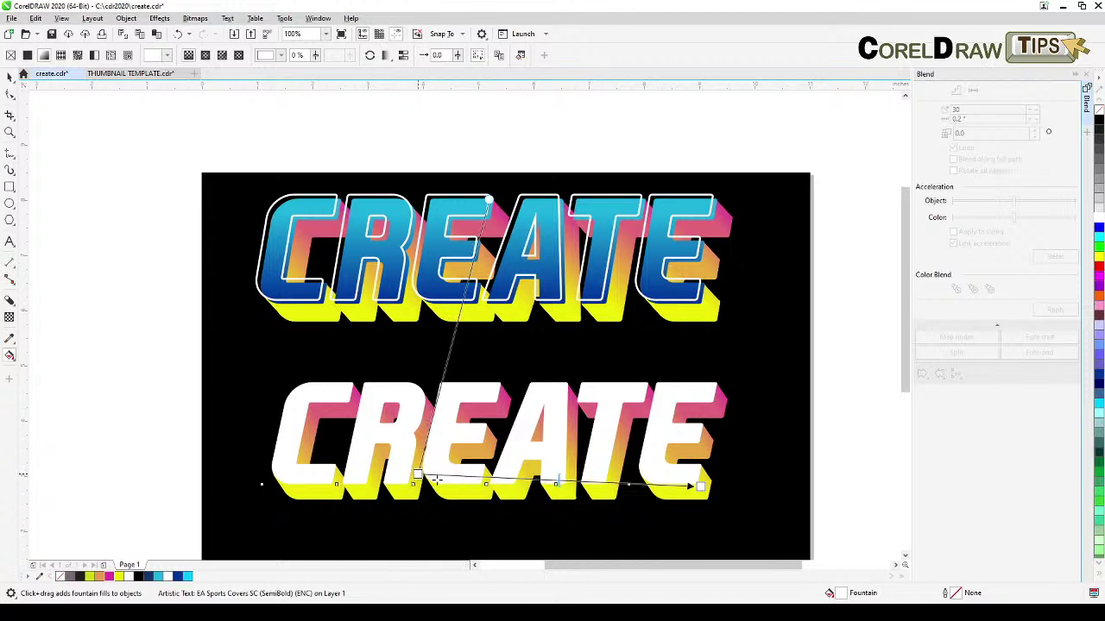
left_click_drag(438, 481, 459, 485)
left_click_drag(515, 254, 470, 305)
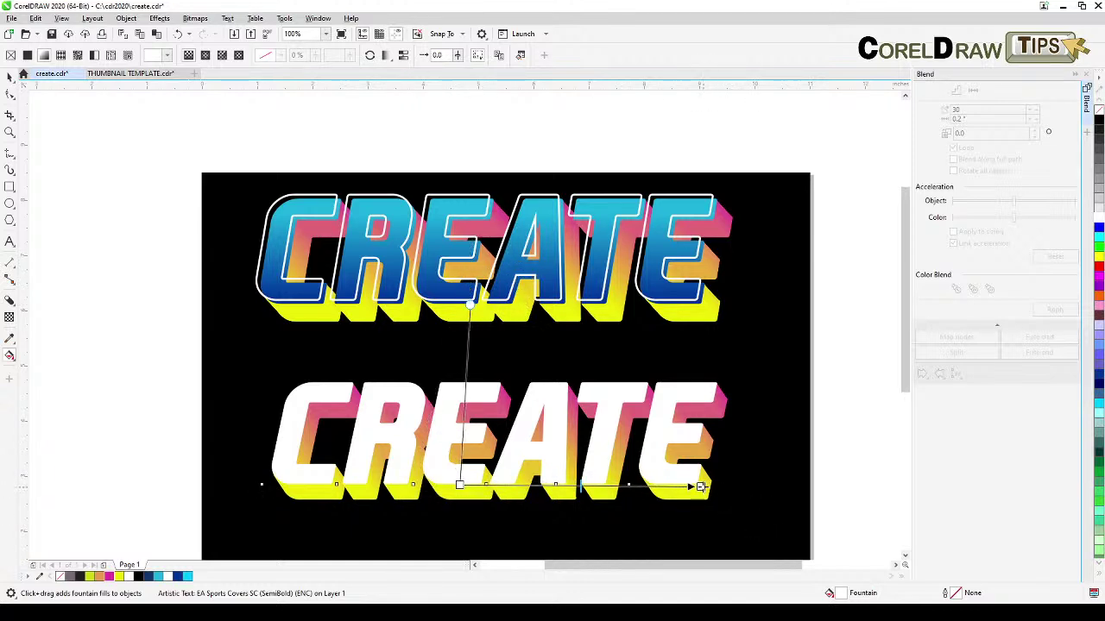
left_click_drag(701, 487, 460, 359)
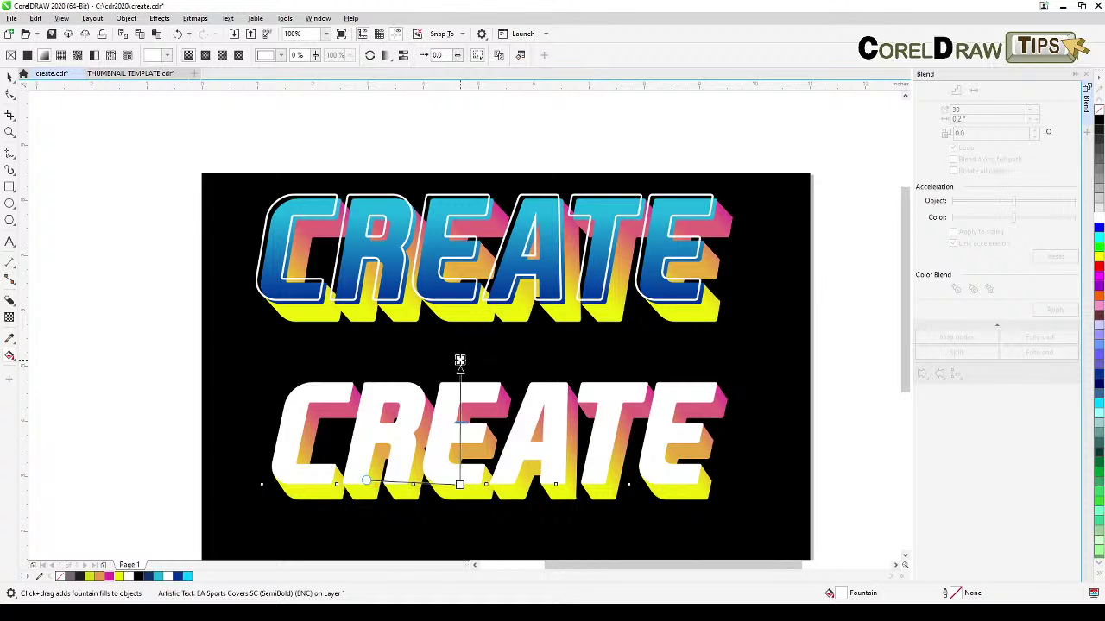
Colour the fill's lower node dark blue and its upper node cyan, with the upper node just above the letters
left_click(148, 577)
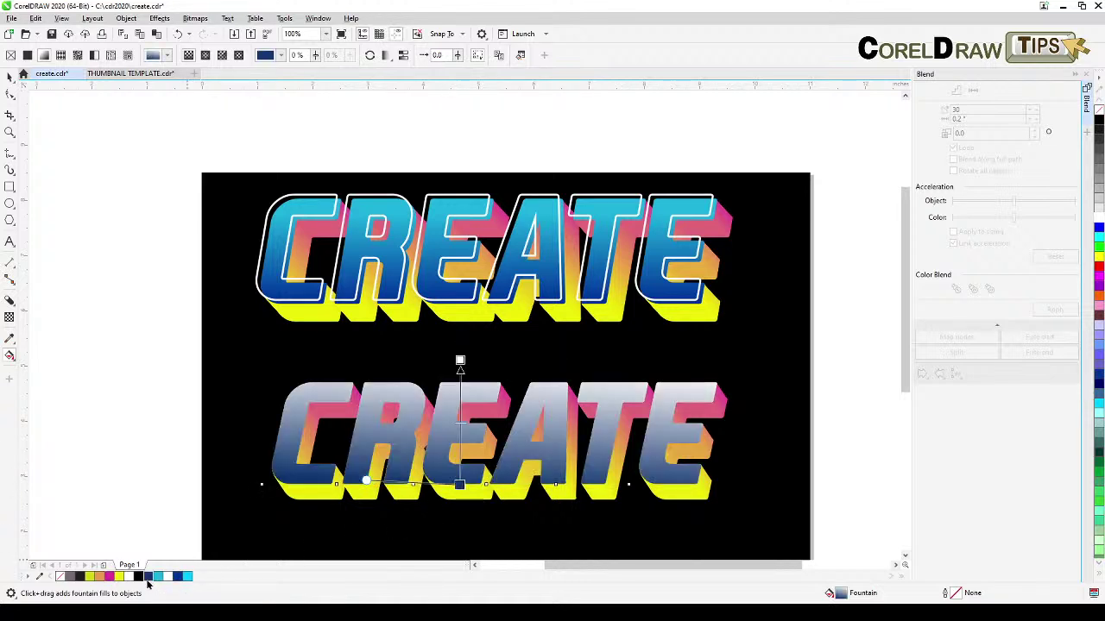
left_click(460, 359)
left_click(187, 576)
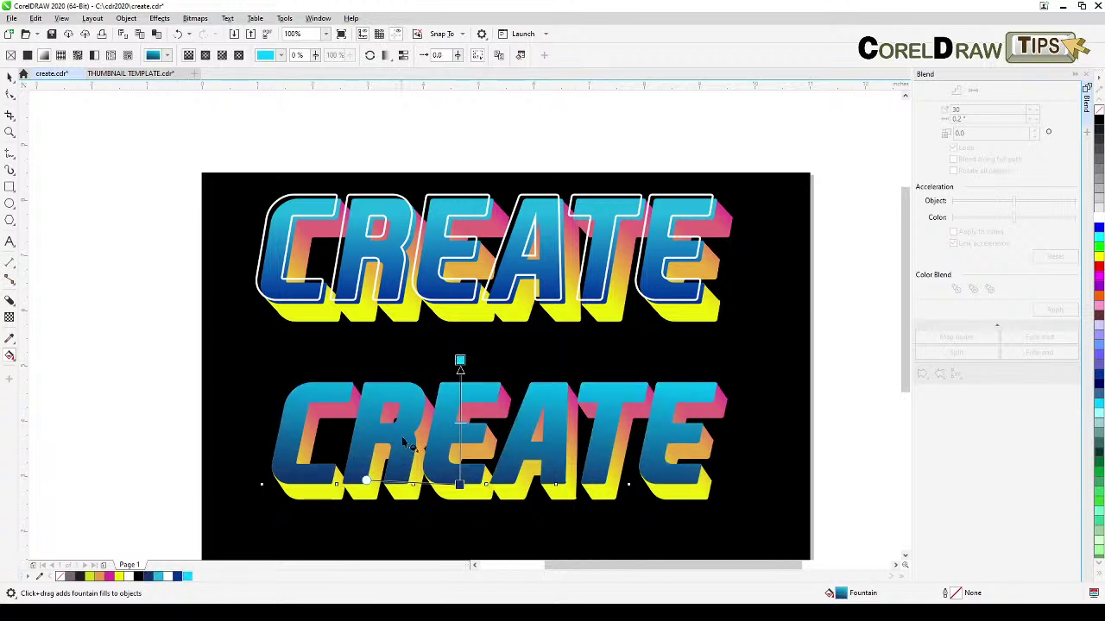
left_click_drag(460, 359, 460, 377)
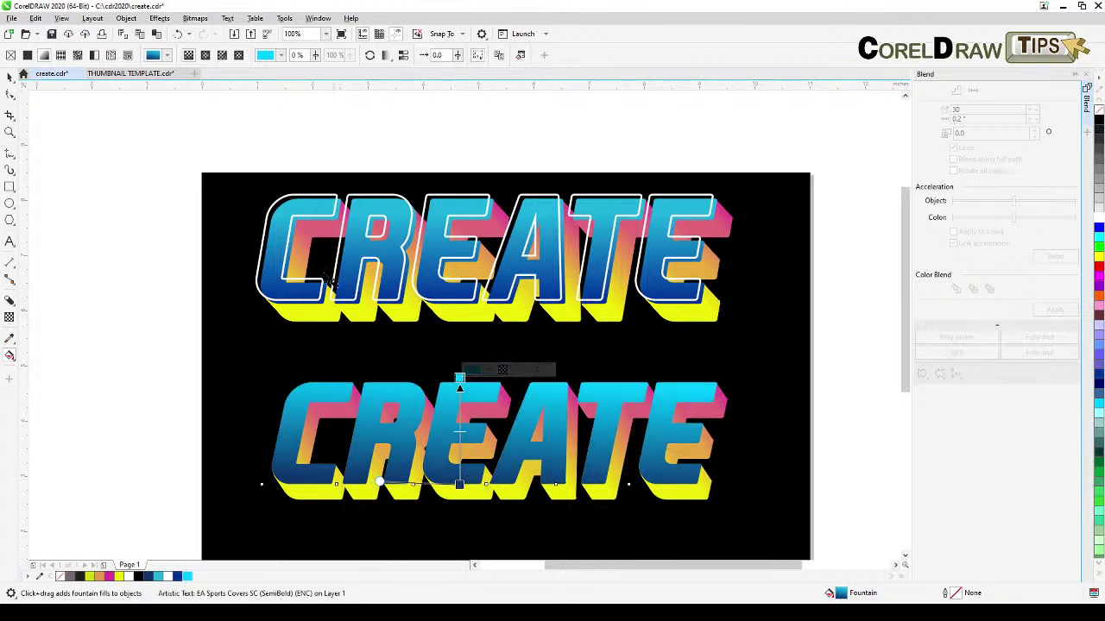
Paste another white CREATE text over the lower effect and move it up and left to about X 4.809 in, Y 4.338 in
left_click(9, 76)
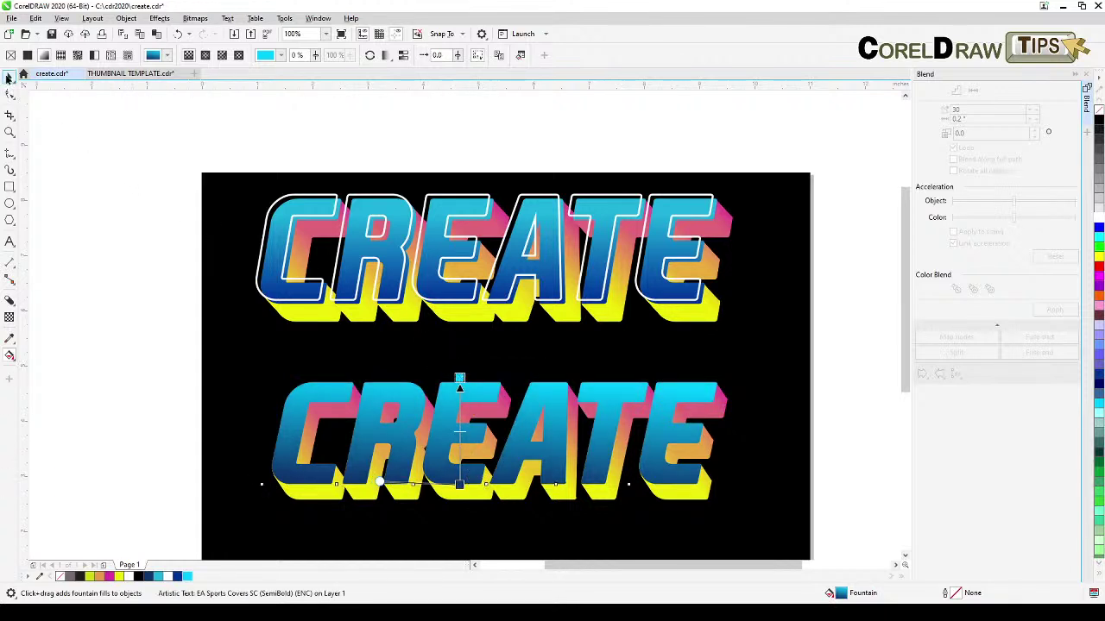
left_click(128, 302)
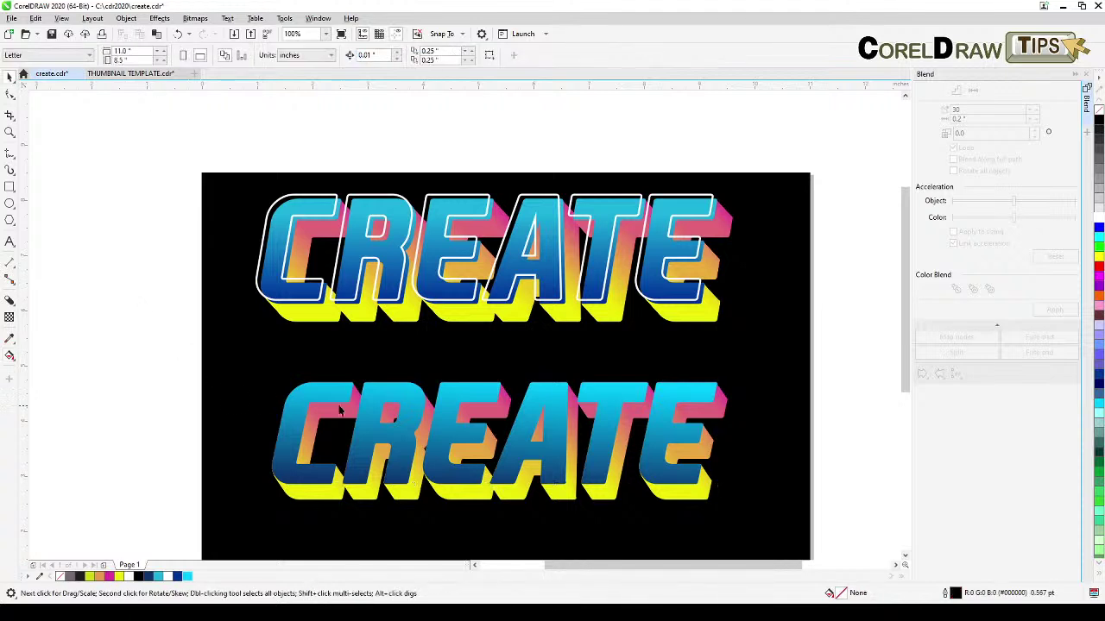
left_click(157, 34)
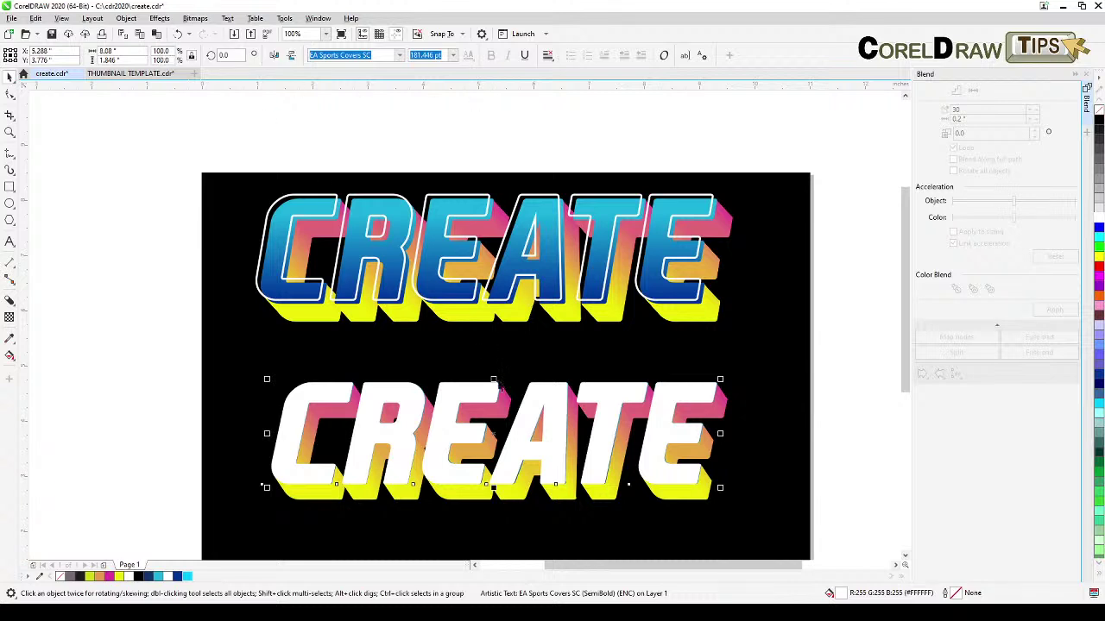
mouse_move(463, 398)
left_mouse_down()
mouse_move(442, 380)
mouse_move(450, 390)
left_mouse_up()
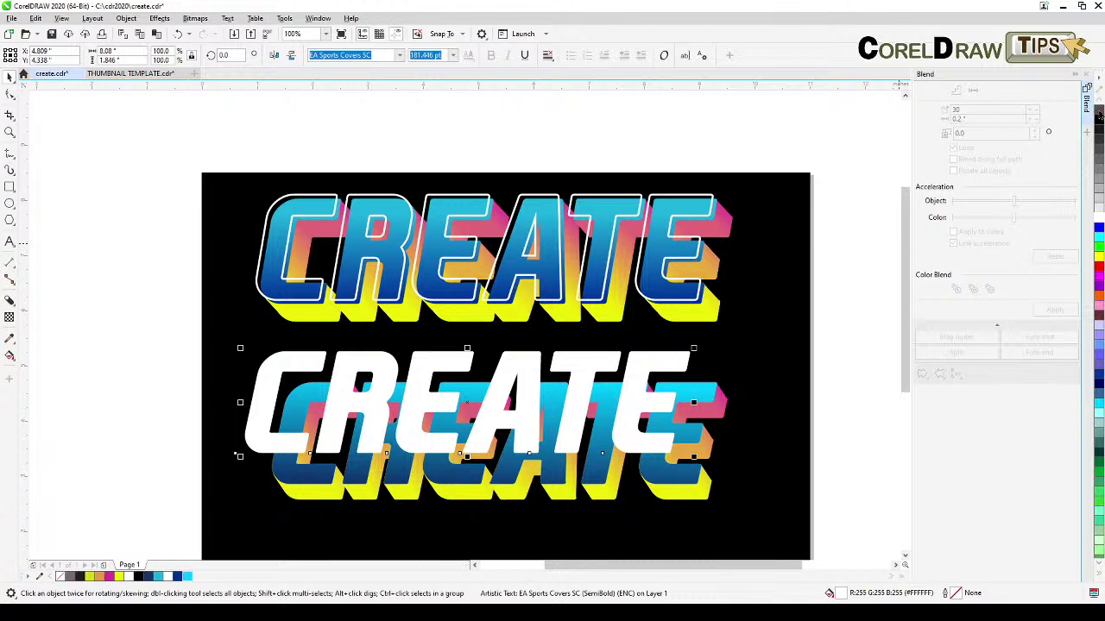
Remove the pasted text's fill and give it a white outline 3 pt wide
left_click(1098, 115)
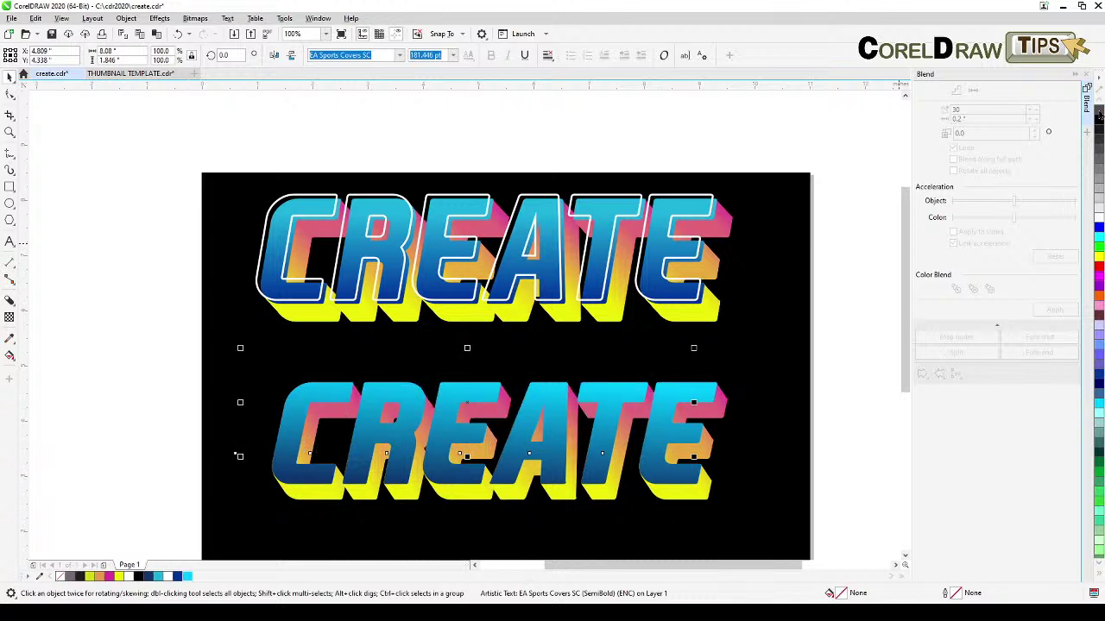
right_click(1098, 222)
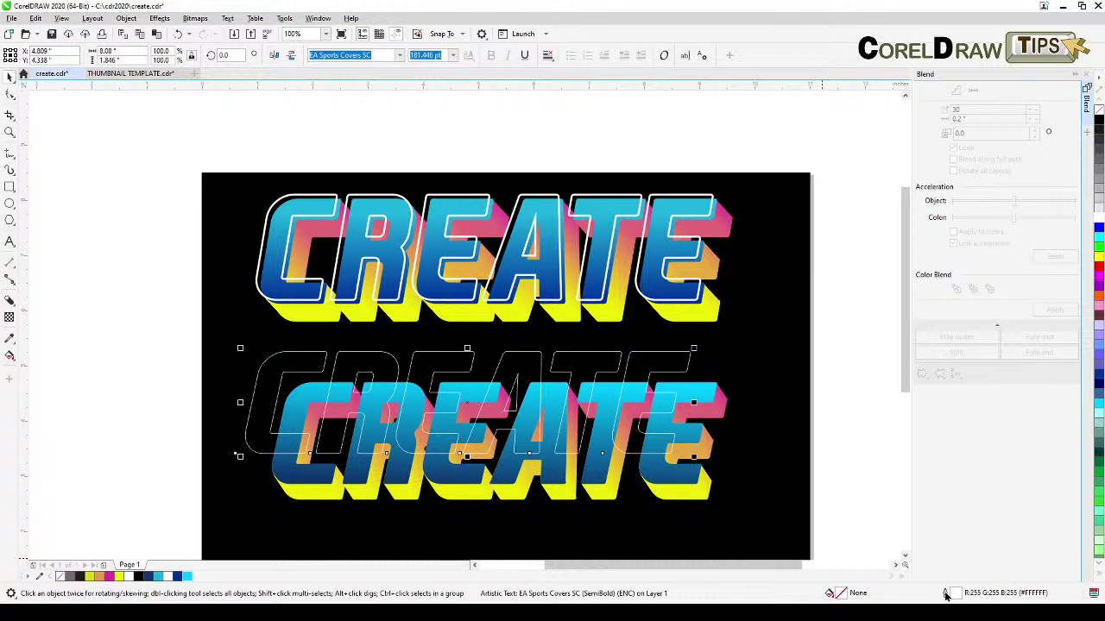
double_click(945, 593)
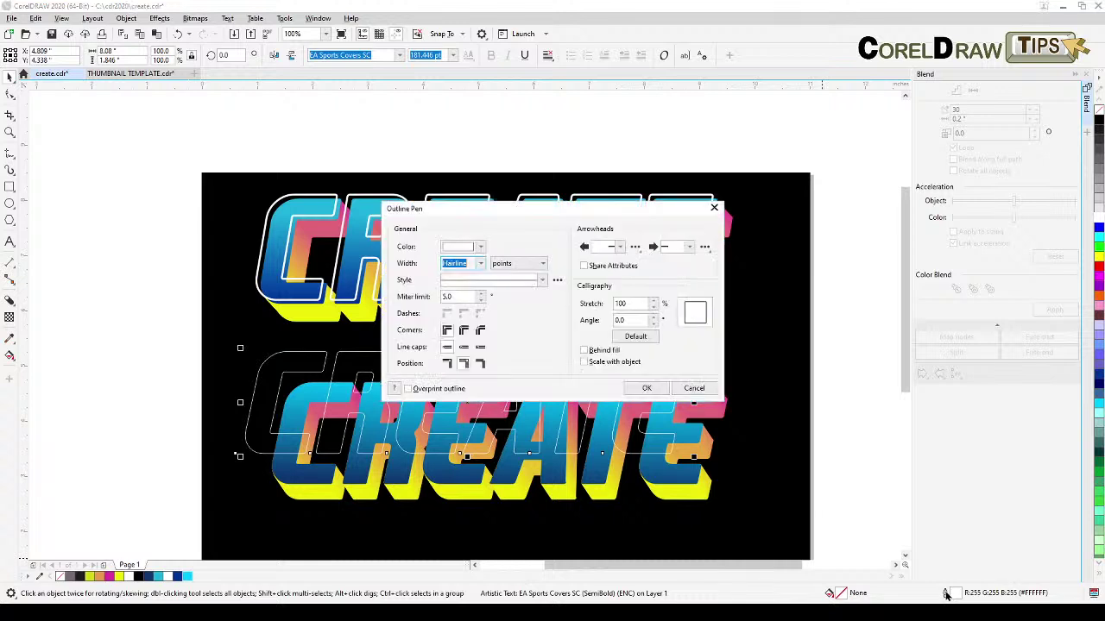
left_click(480, 264)
left_click(448, 345)
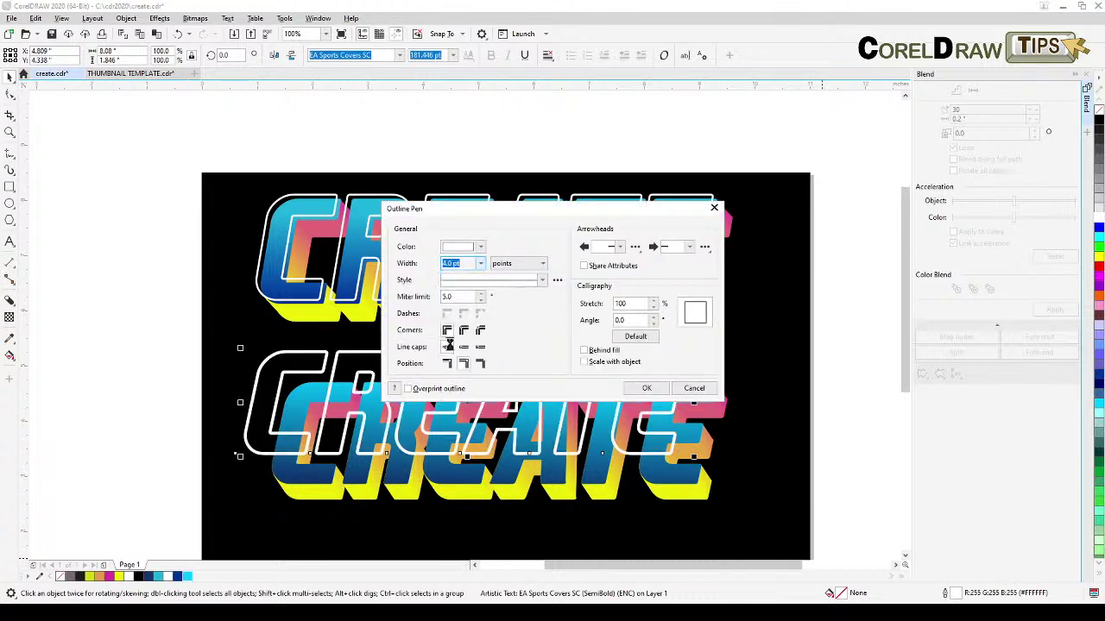
left_click(481, 264)
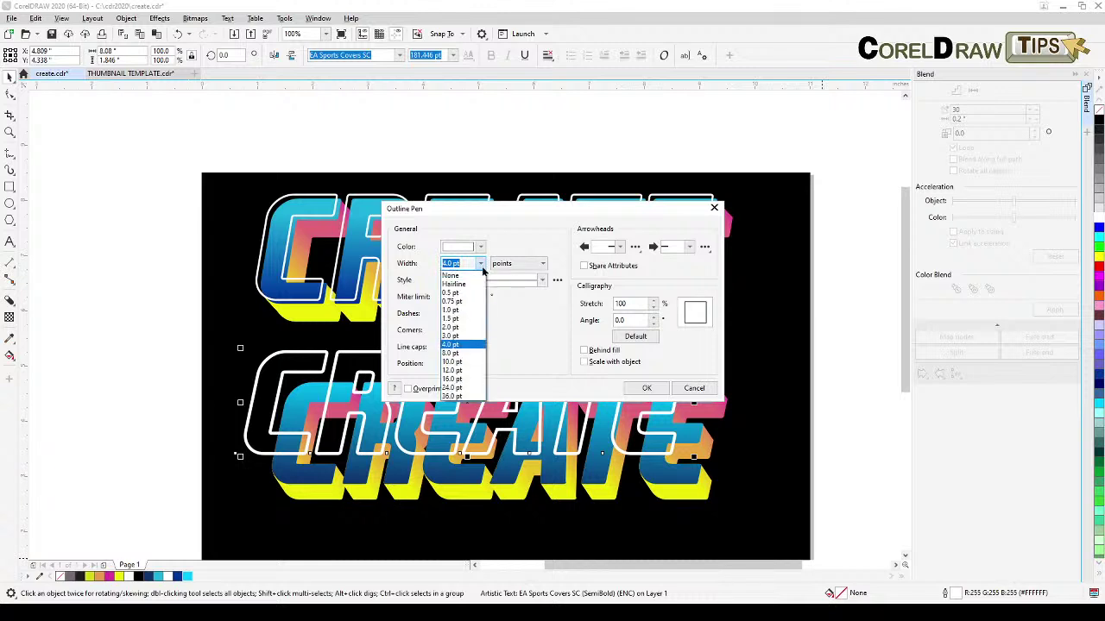
left_click(452, 333)
left_click(646, 388)
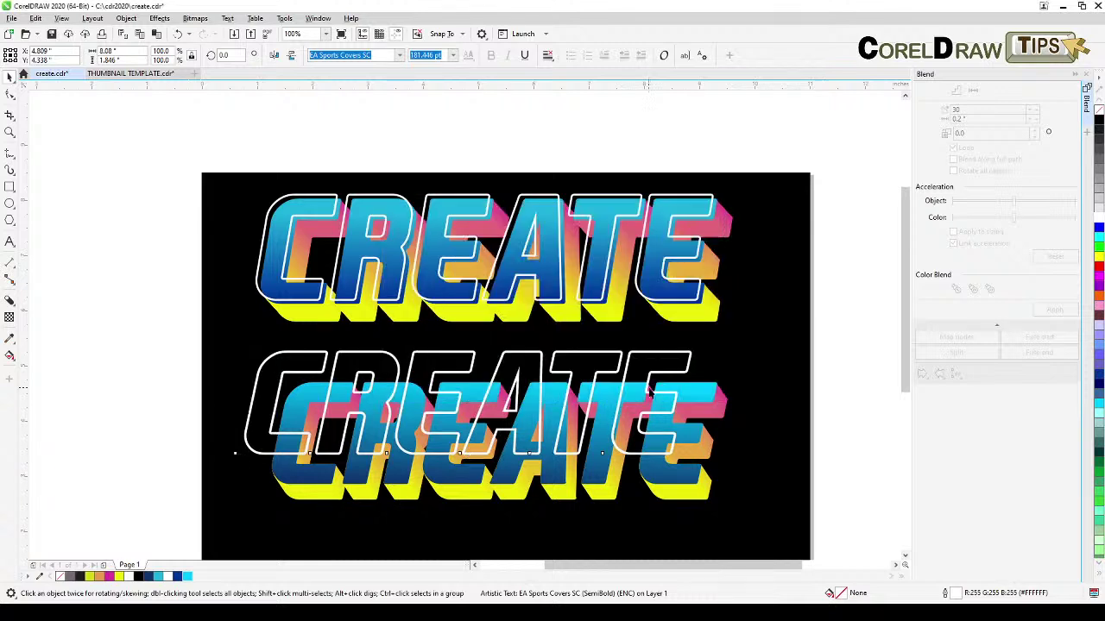
Move the outlined text over the blue face, offset slightly up and left, at about X 5.212 in, Y 3.88 in
left_click_drag(624, 454, 643, 480)
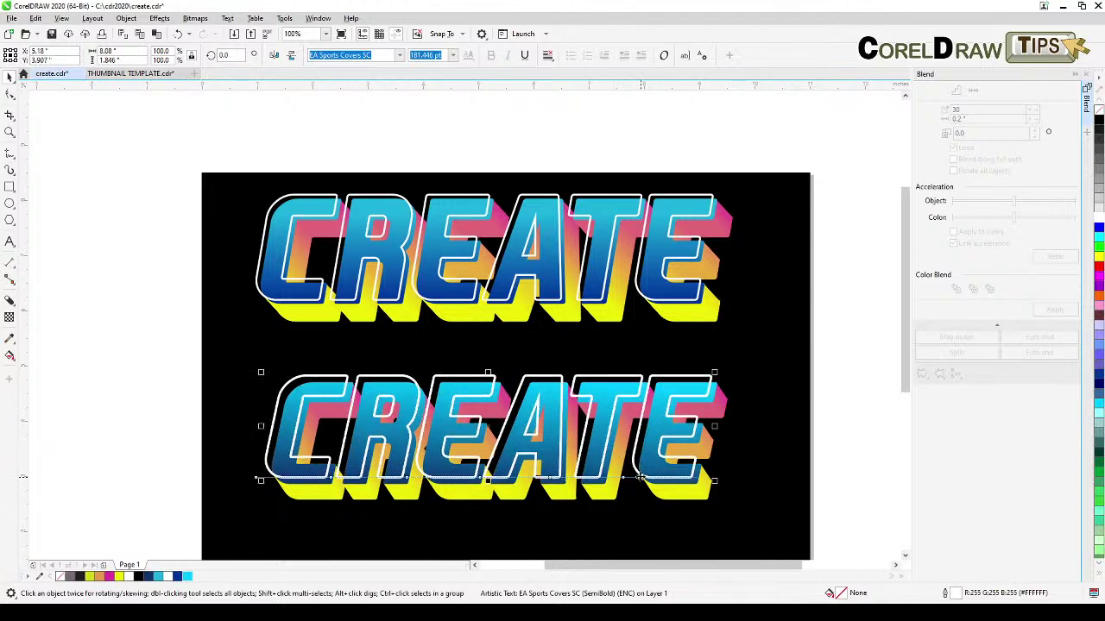
left_click(133, 447)
scroll(445, 440, "up", 2)
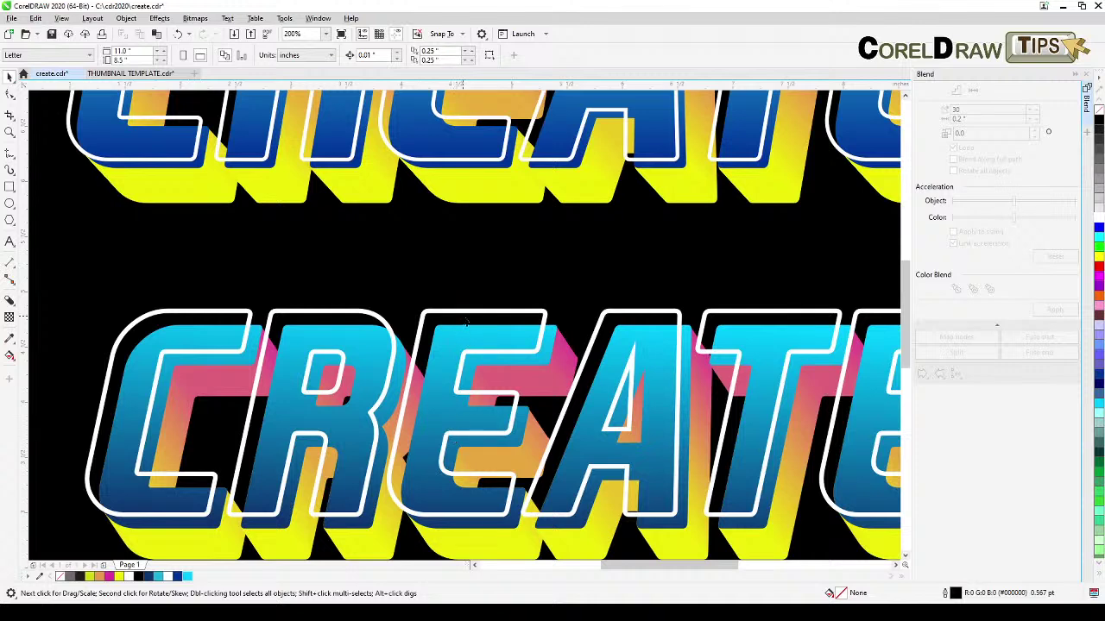
left_click_drag(466, 318, 468, 315)
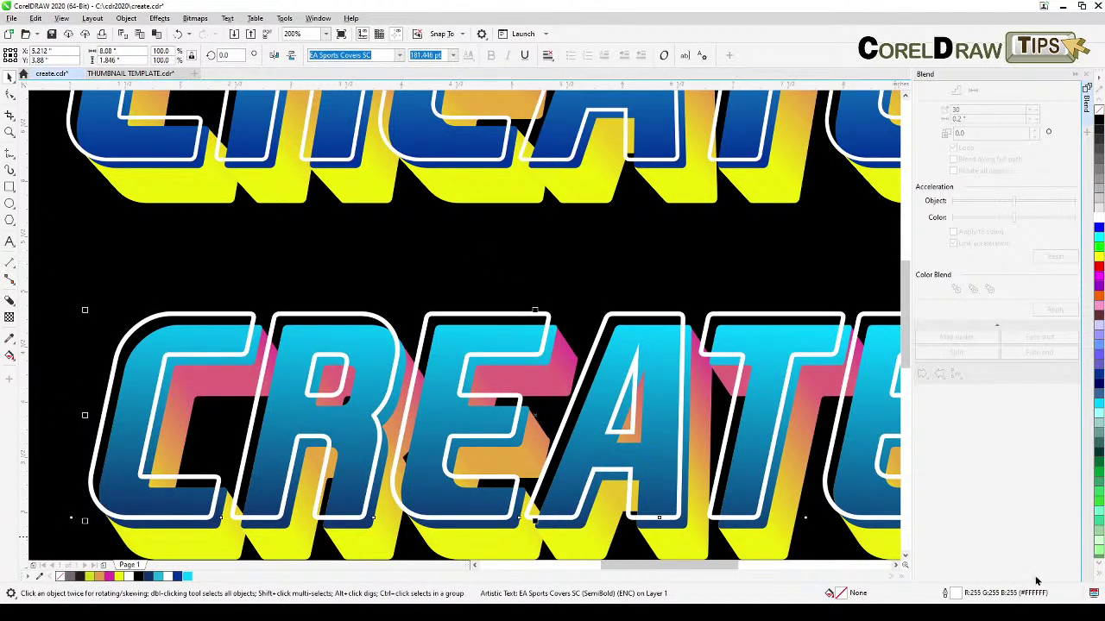
Set the white outline text's outline width to 2 pt
double_click(945, 594)
left_click(480, 263)
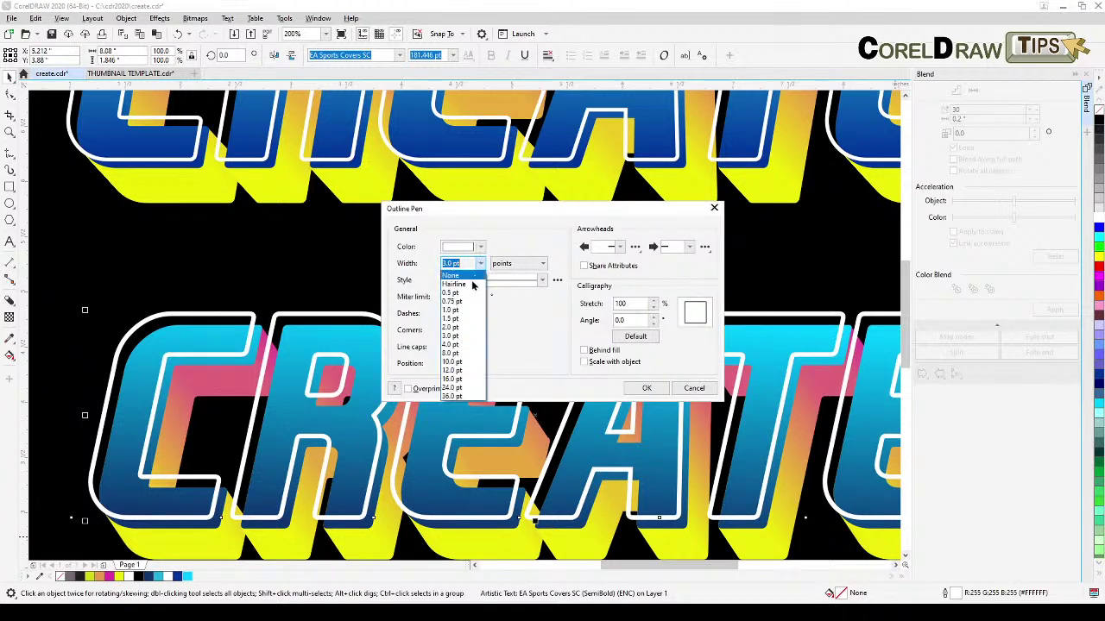
left_click(453, 327)
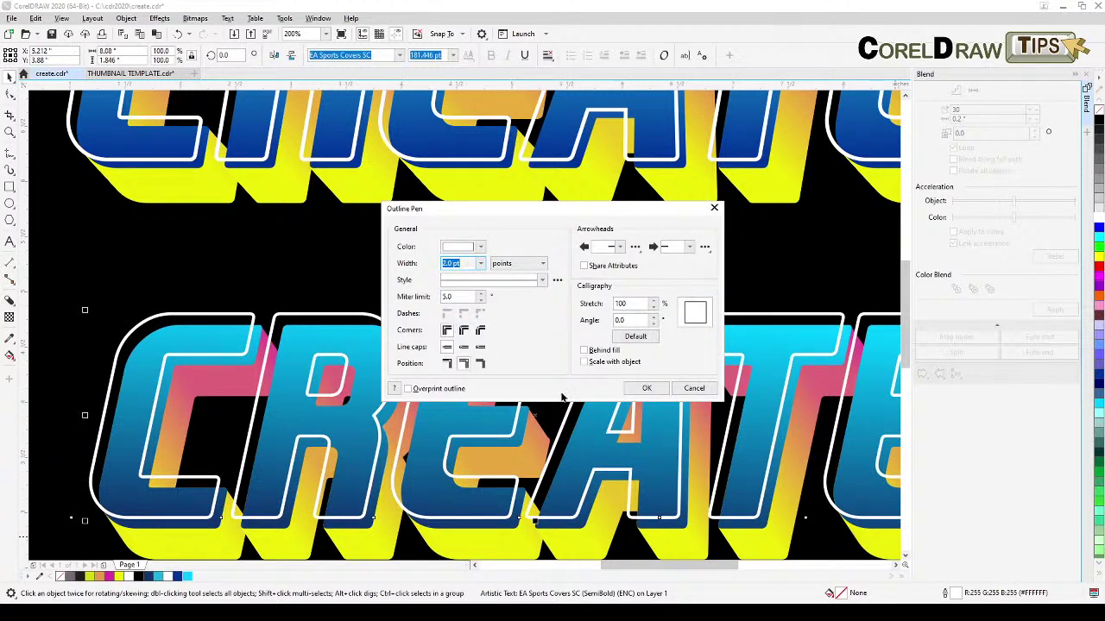
left_click(649, 390)
scroll(648, 406, "down", 1)
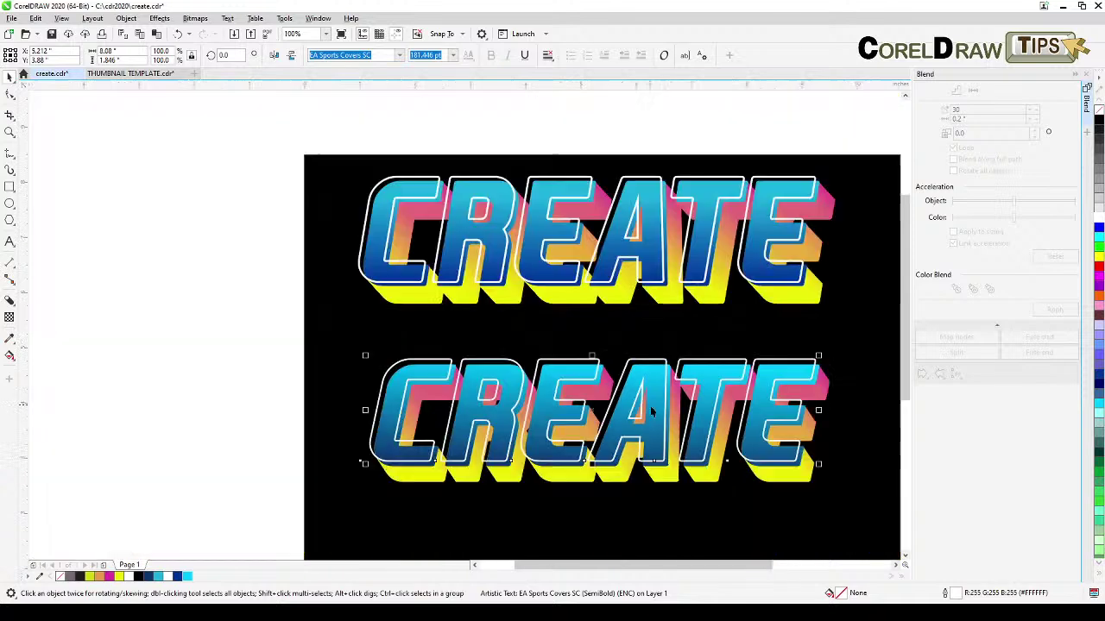
left_click_drag(654, 414, 581, 407)
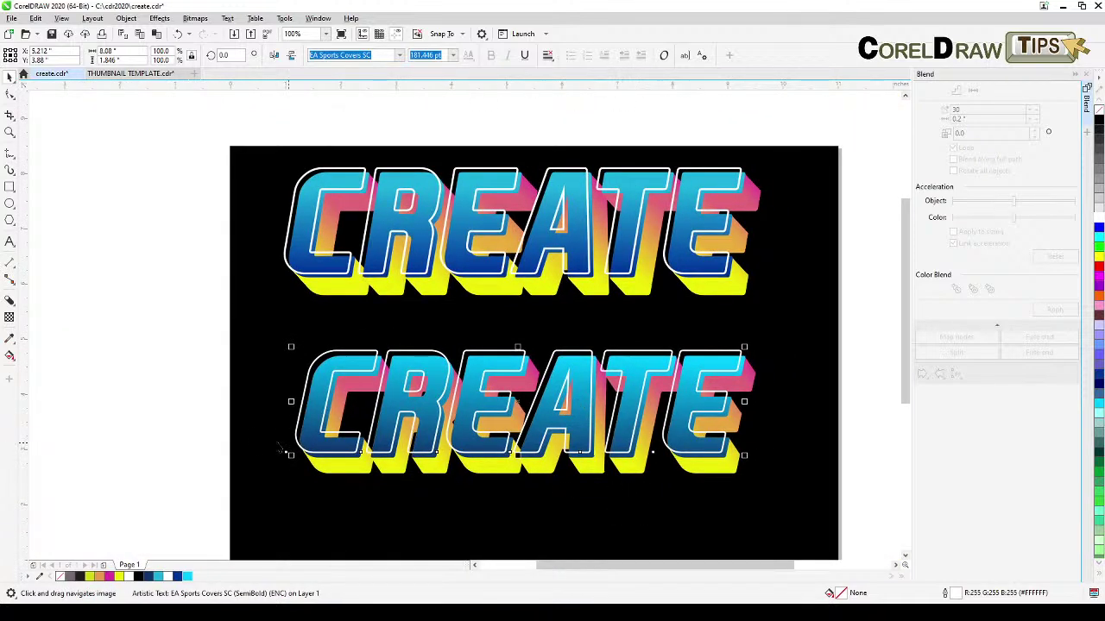
left_click(164, 450)
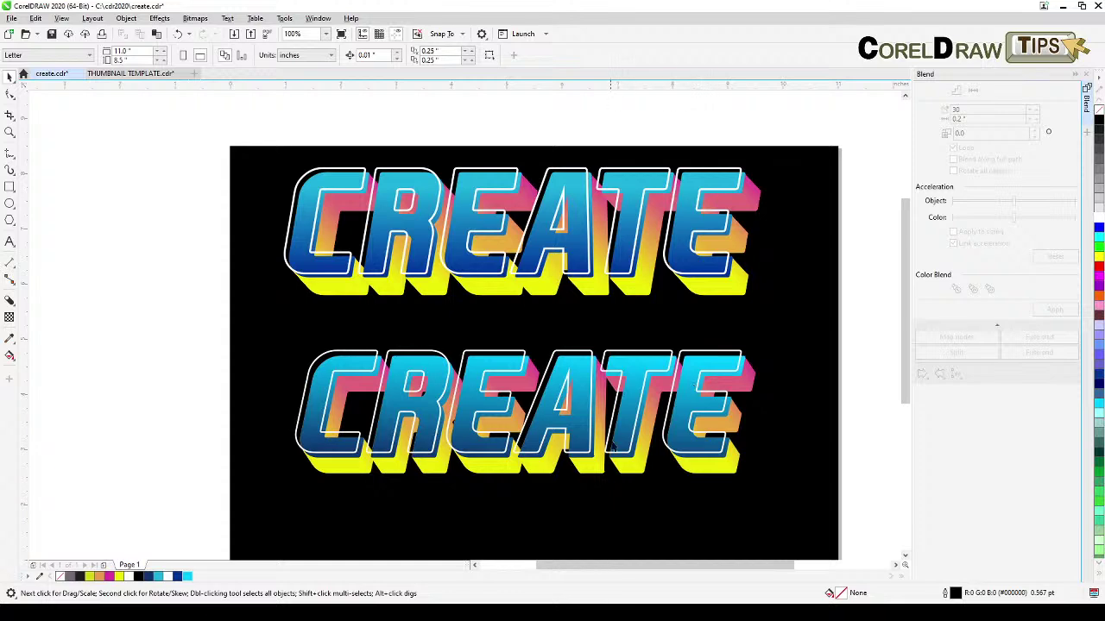
scroll(611, 469, "up", 1)
scroll(582, 302, "down", 1)
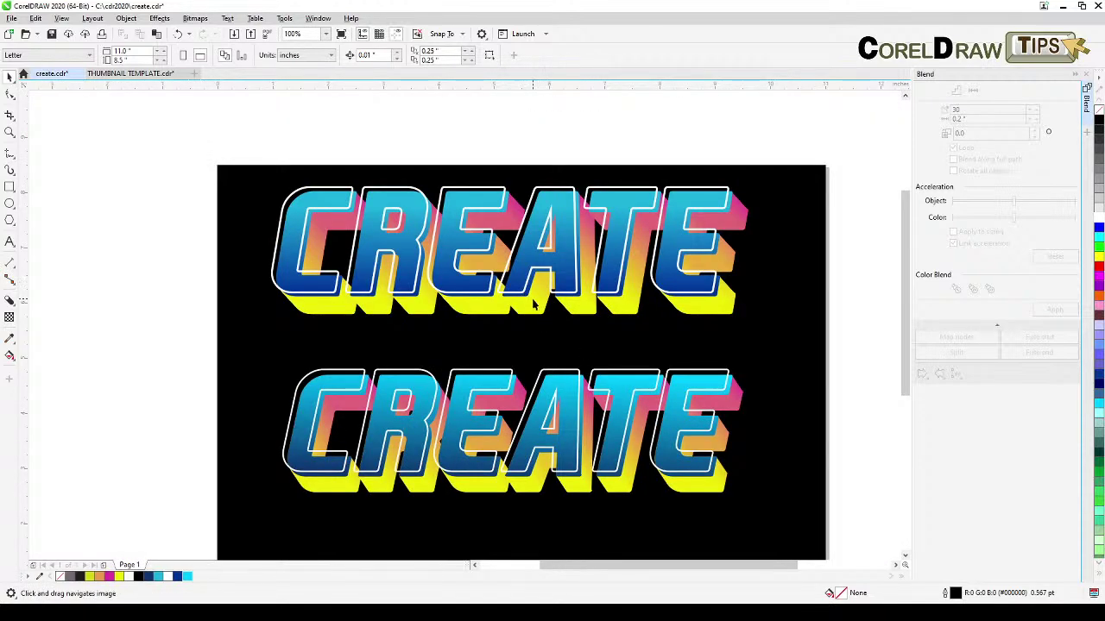
scroll(584, 442, "up", 1)
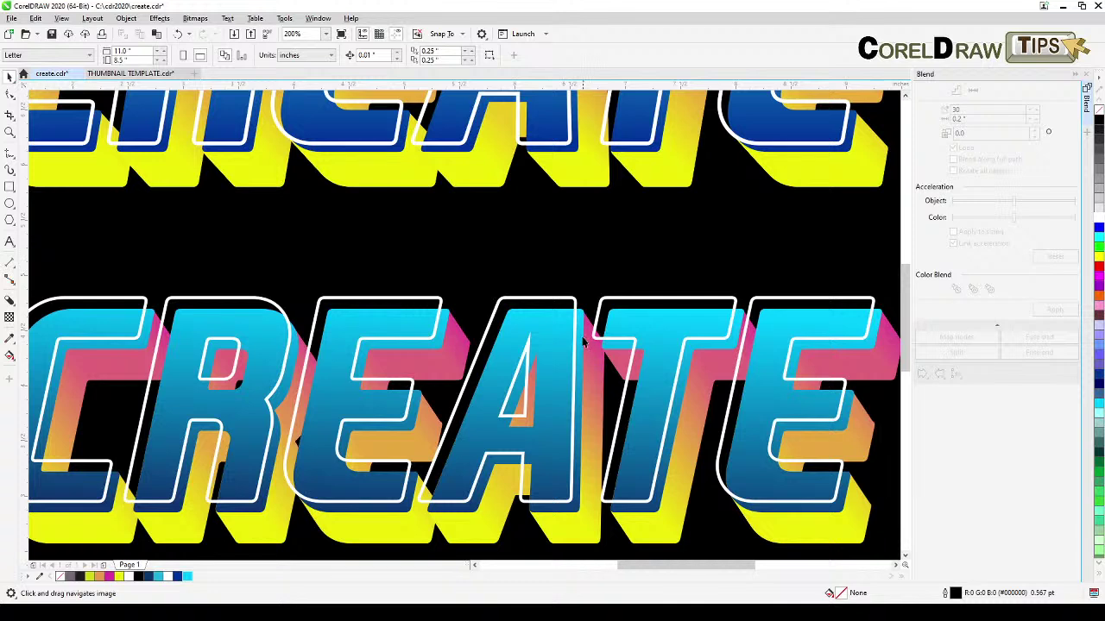
Try to copy only the fill from the upper CREATE effect onto the lower effect's blue gradient face
left_click(582, 340)
left_click_drag(580, 337, 582, 435)
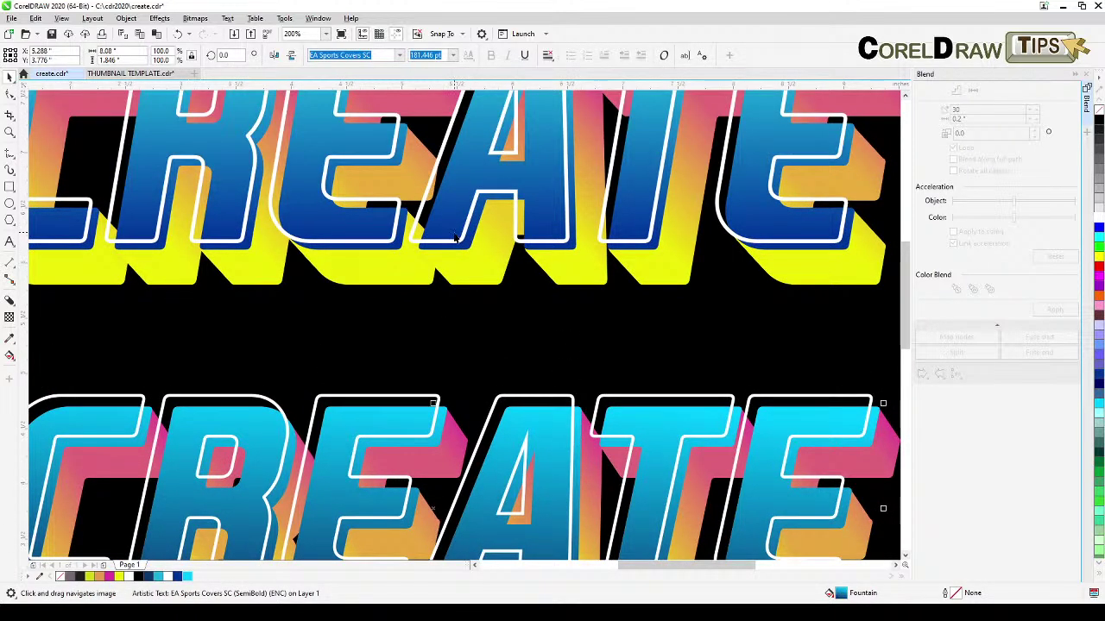
scroll(450, 242, "down", 1)
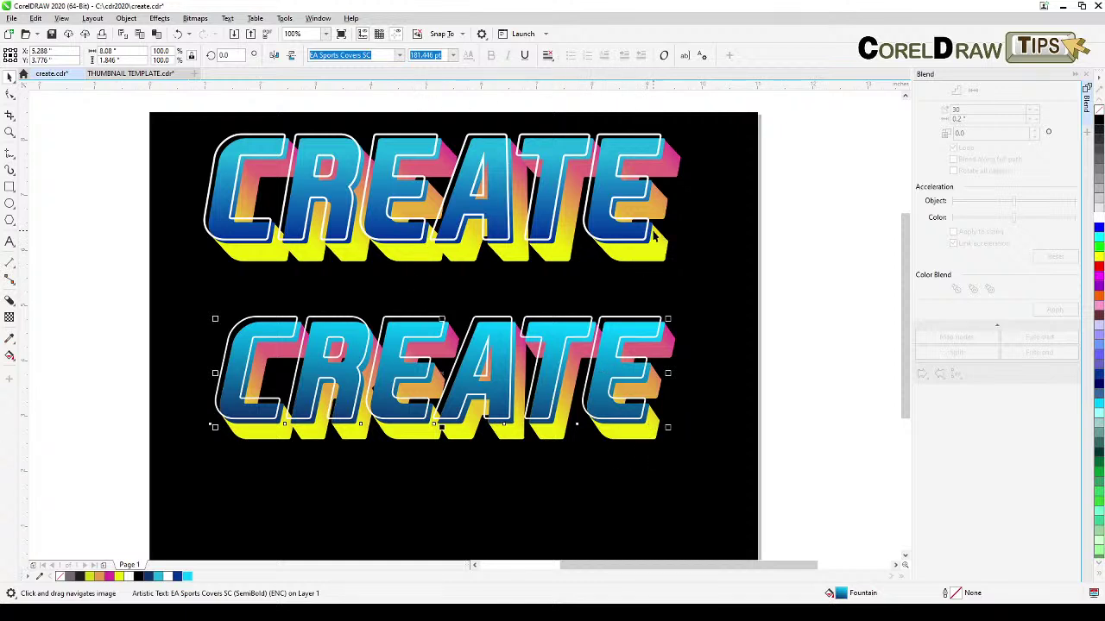
left_click(105, 54)
left_click(35, 18)
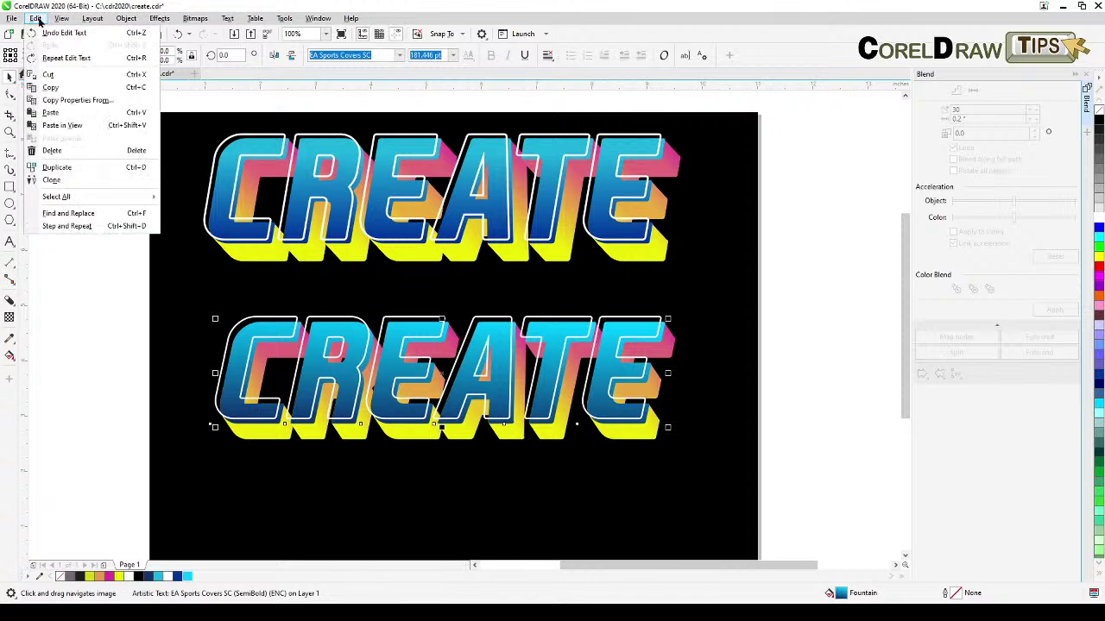
left_click(62, 101)
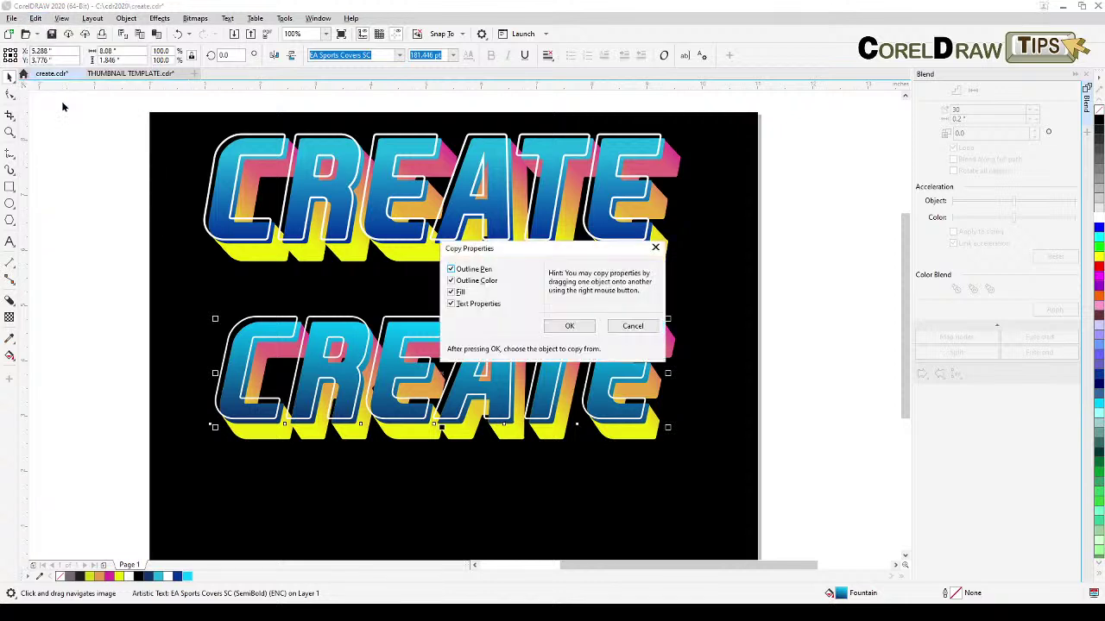
left_click(452, 303)
left_click(451, 281)
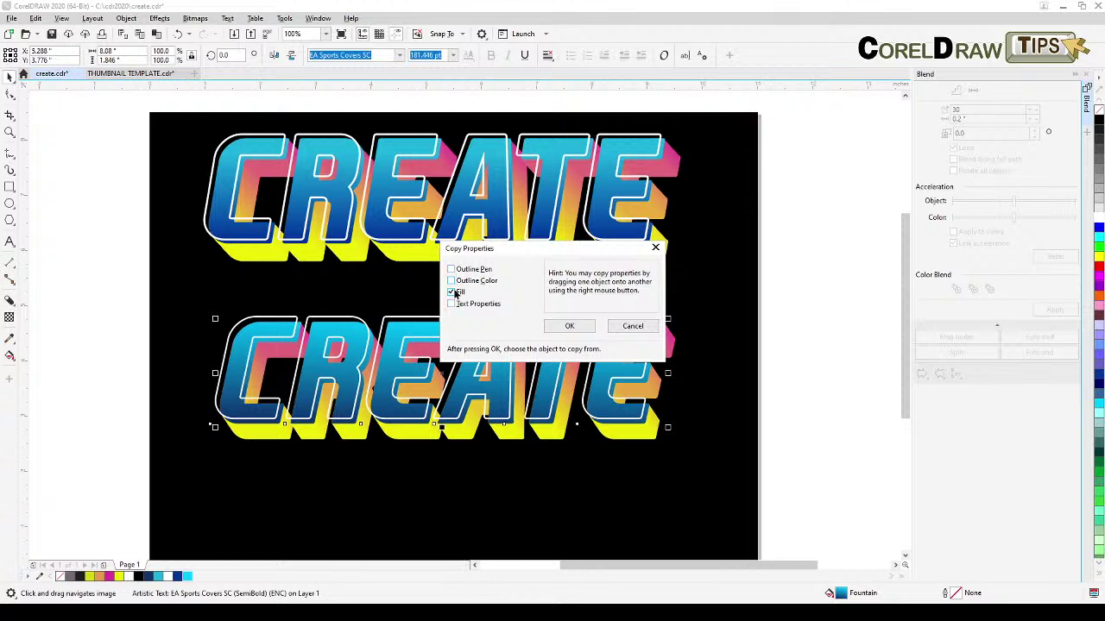
left_click(579, 332)
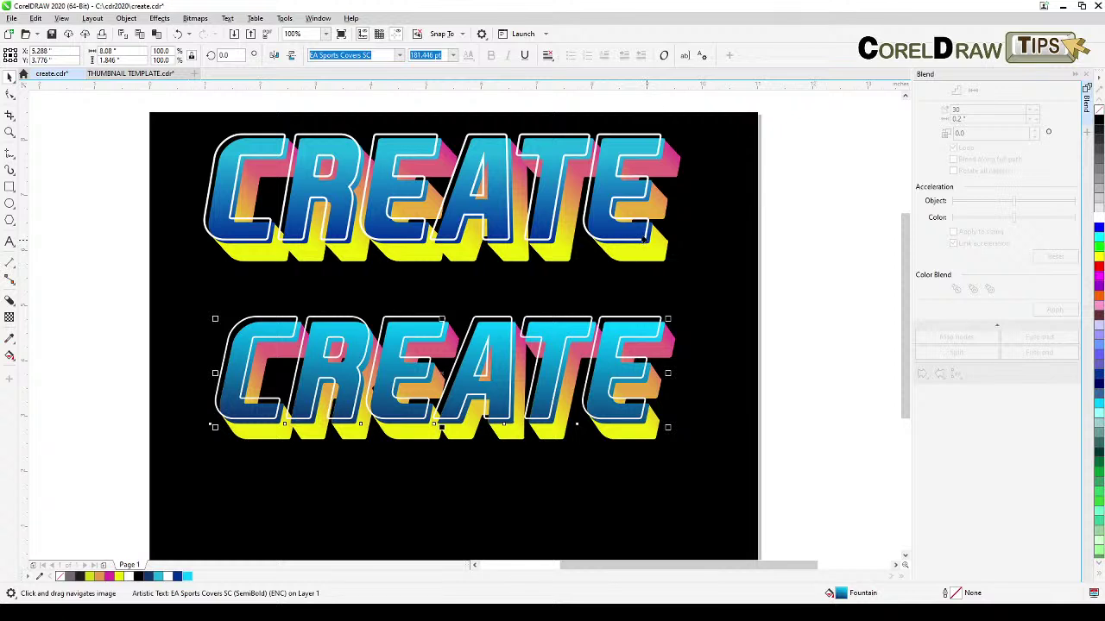
left_click(647, 243)
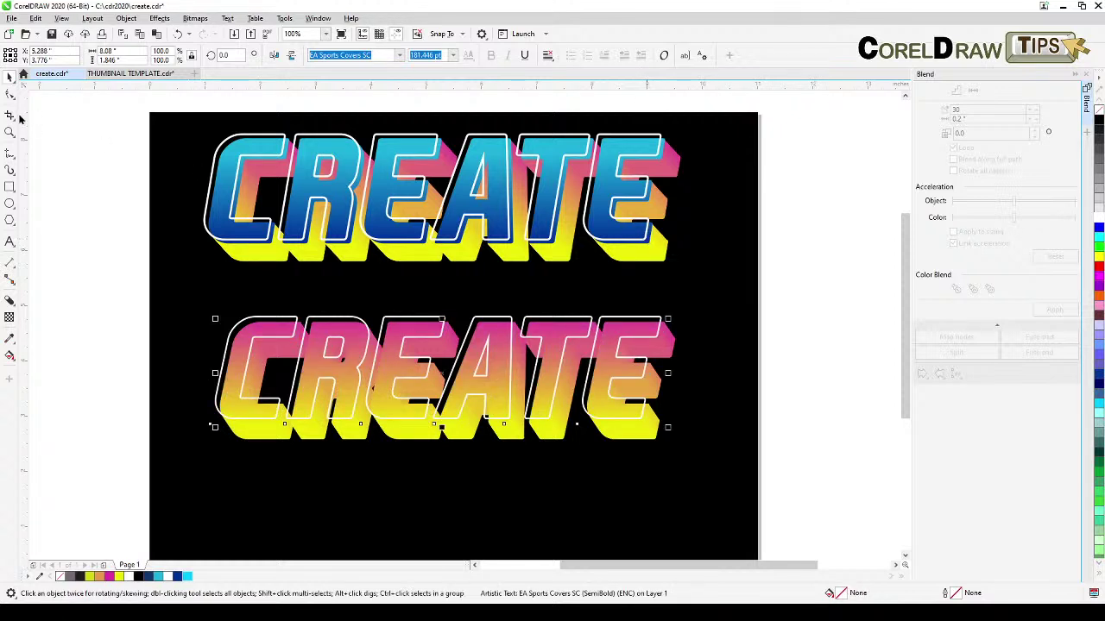
left_click(35, 18)
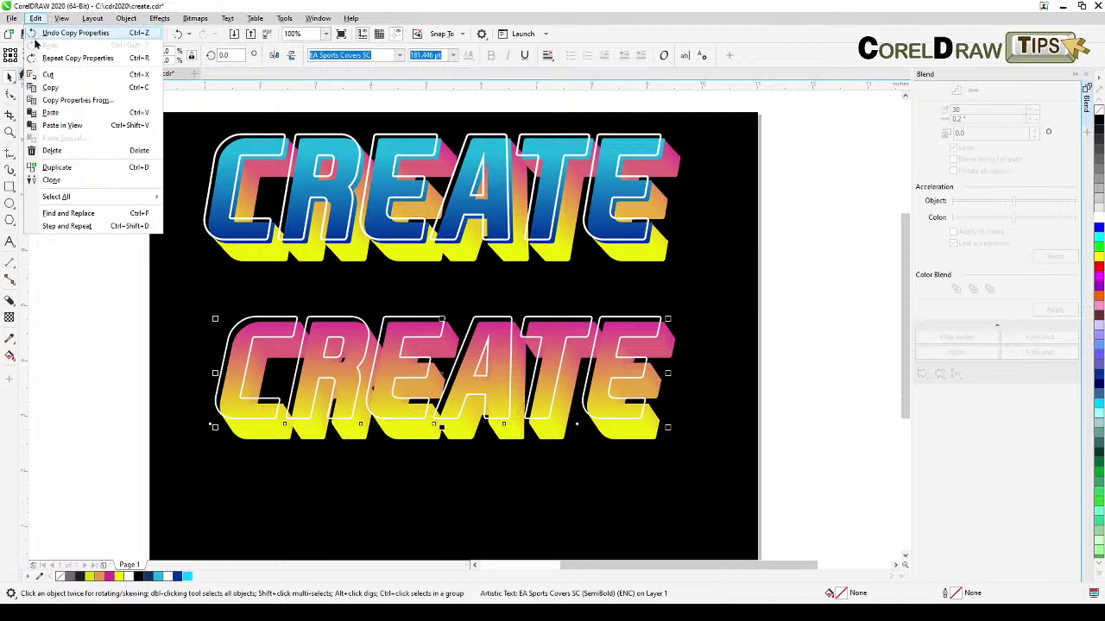
left_click(76, 101)
left_click(452, 292)
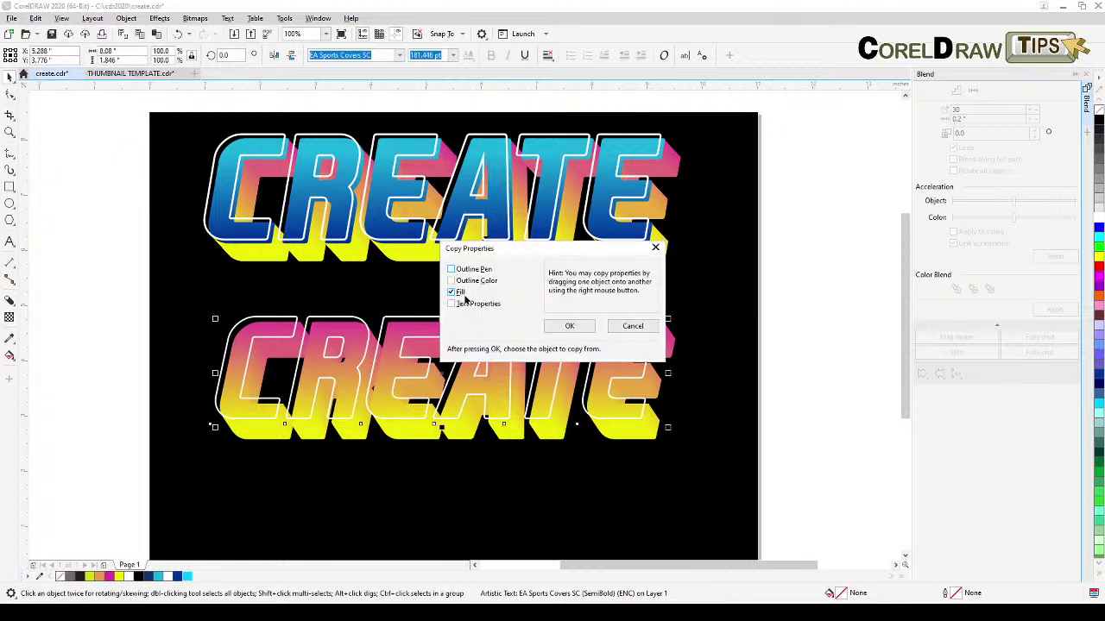
left_click(571, 327)
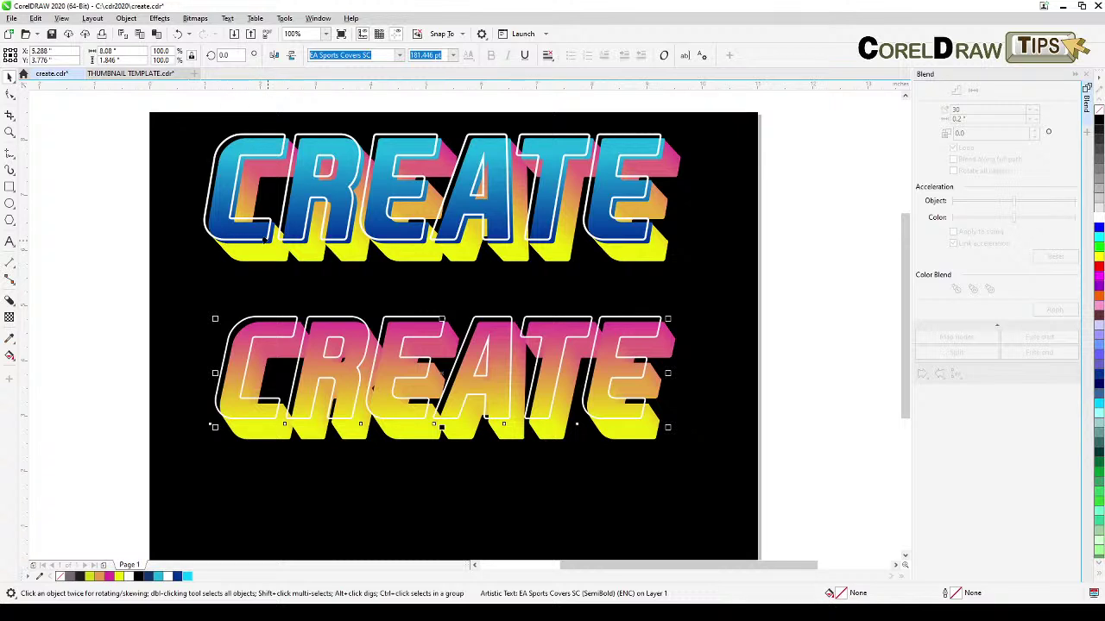
Copy only the fill from the upper CREATE effect's blue gradient face onto the lower effect's face text
scroll(210, 250, "up", 1)
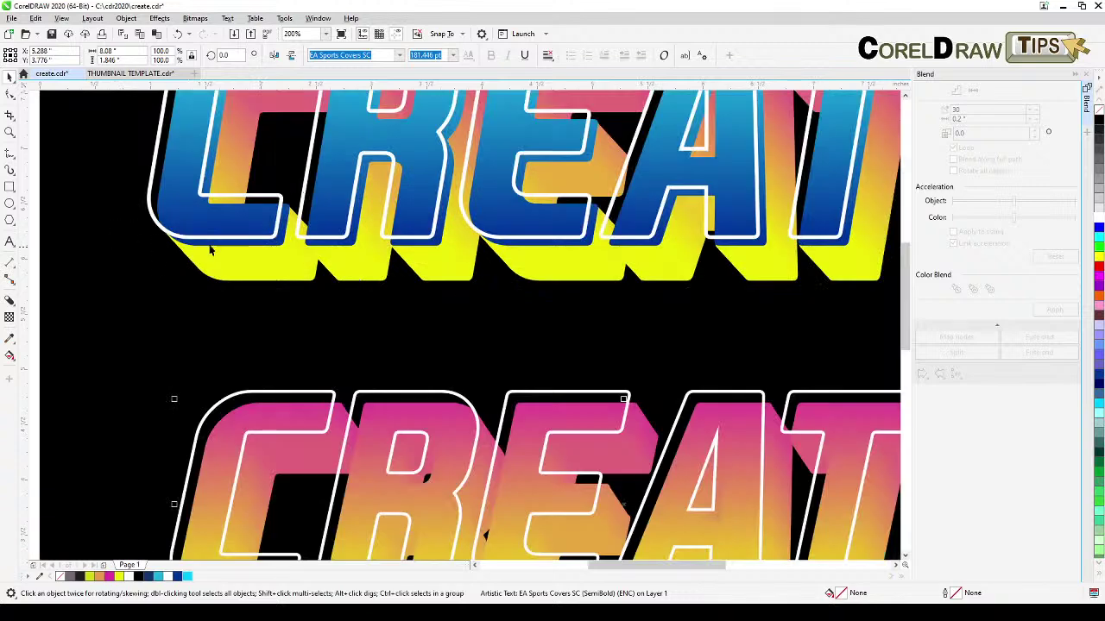
left_click(35, 18)
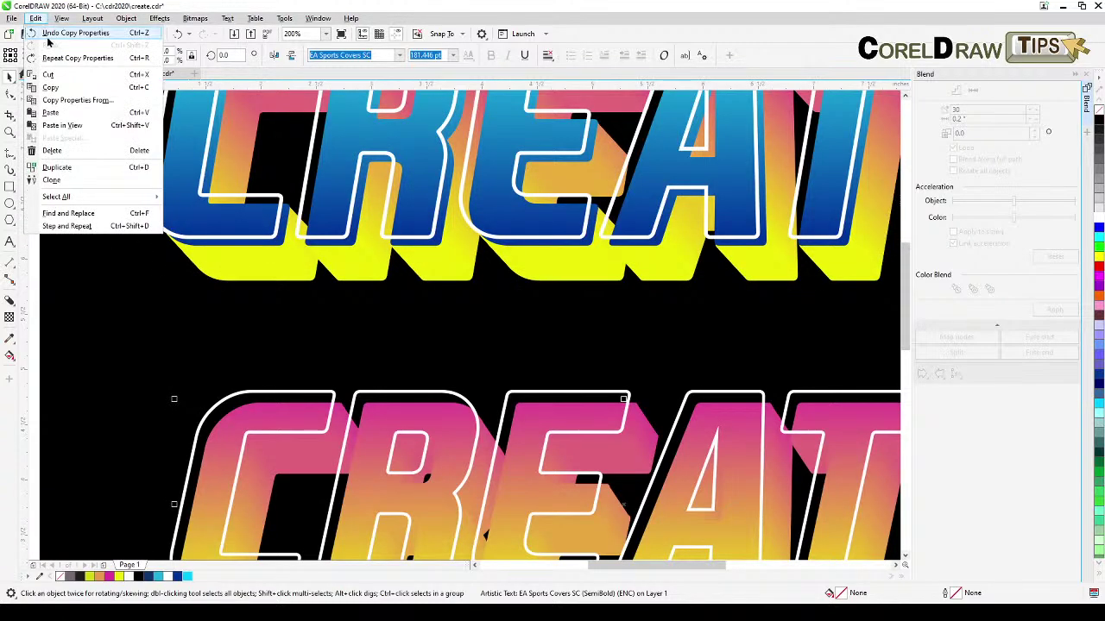
left_click(74, 101)
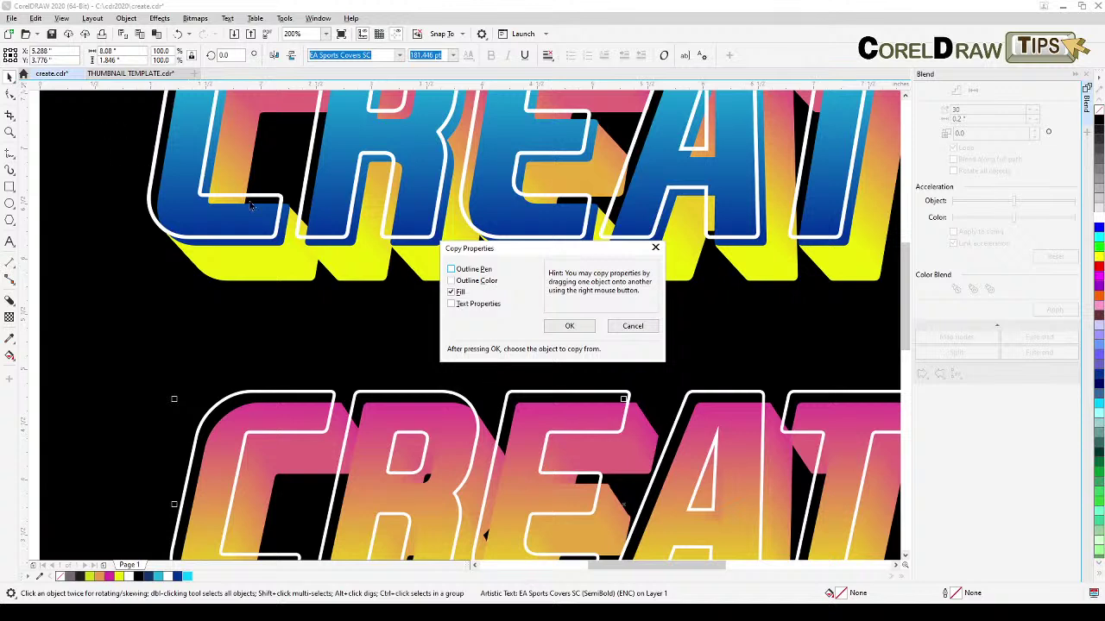
left_click(584, 330)
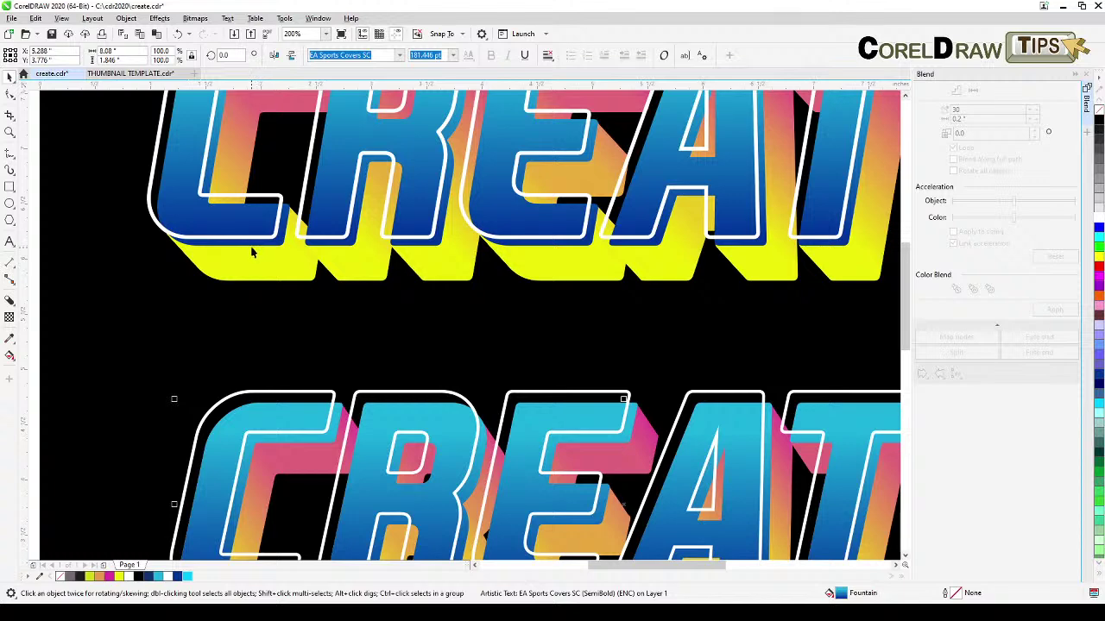
scroll(253, 243, "down", 3)
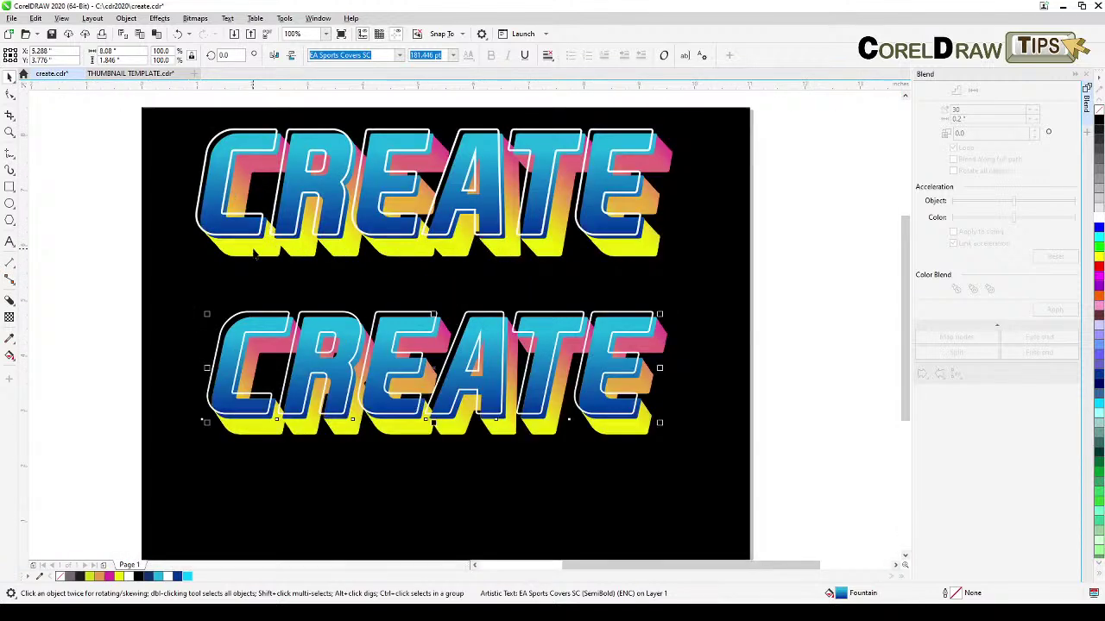
left_click(104, 299)
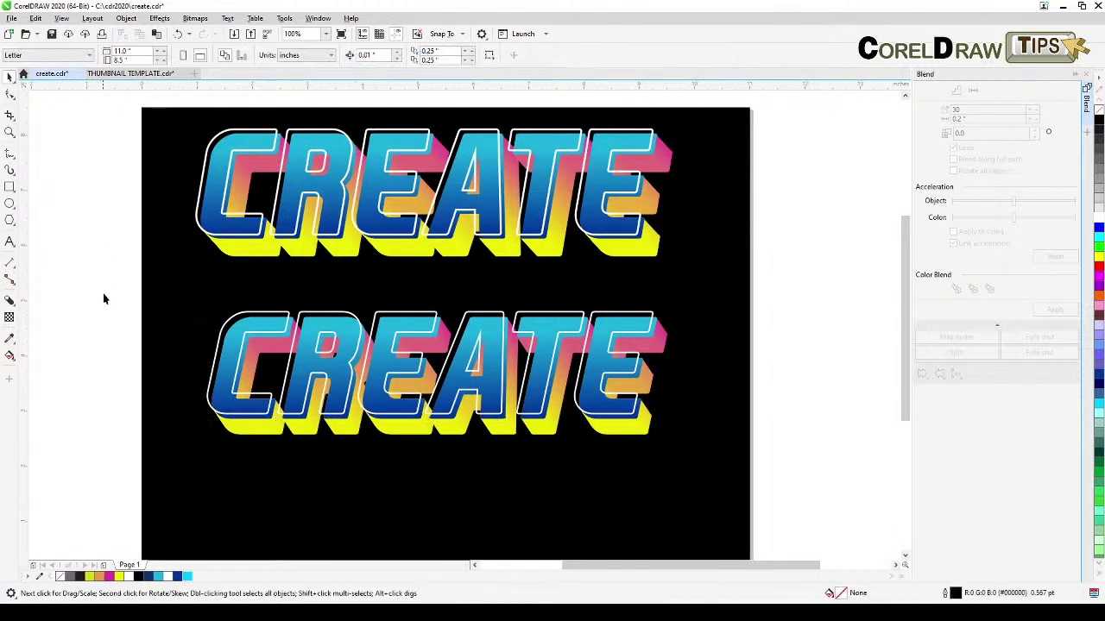
Hide the Blend settings and examine the two CREATE effects together
key("h")
left_click_drag(224, 299, 257, 311)
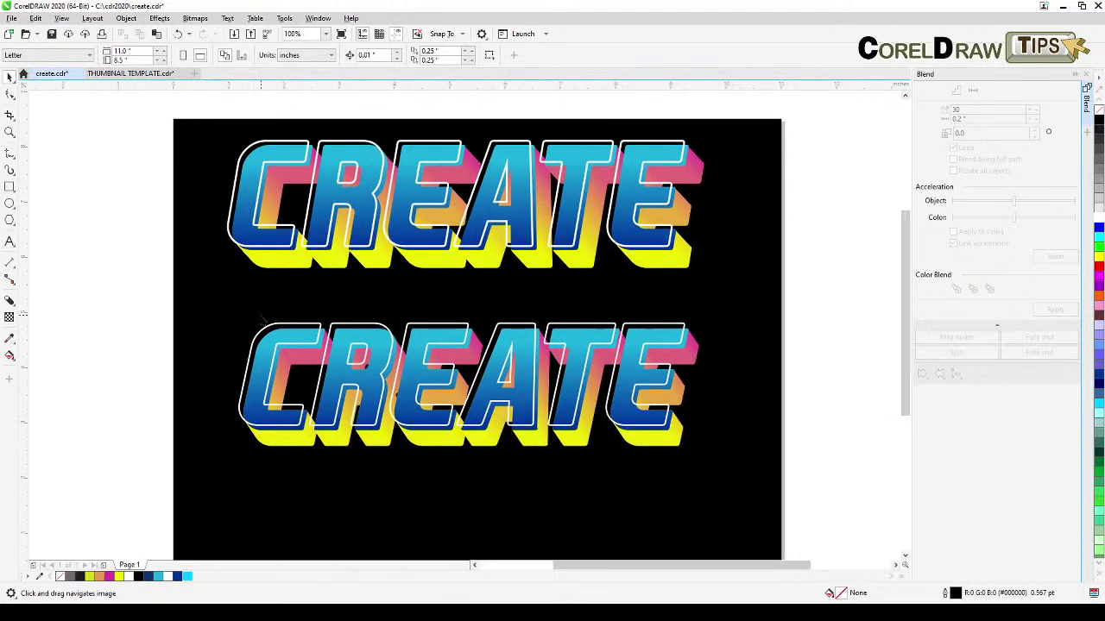
left_click(1078, 85)
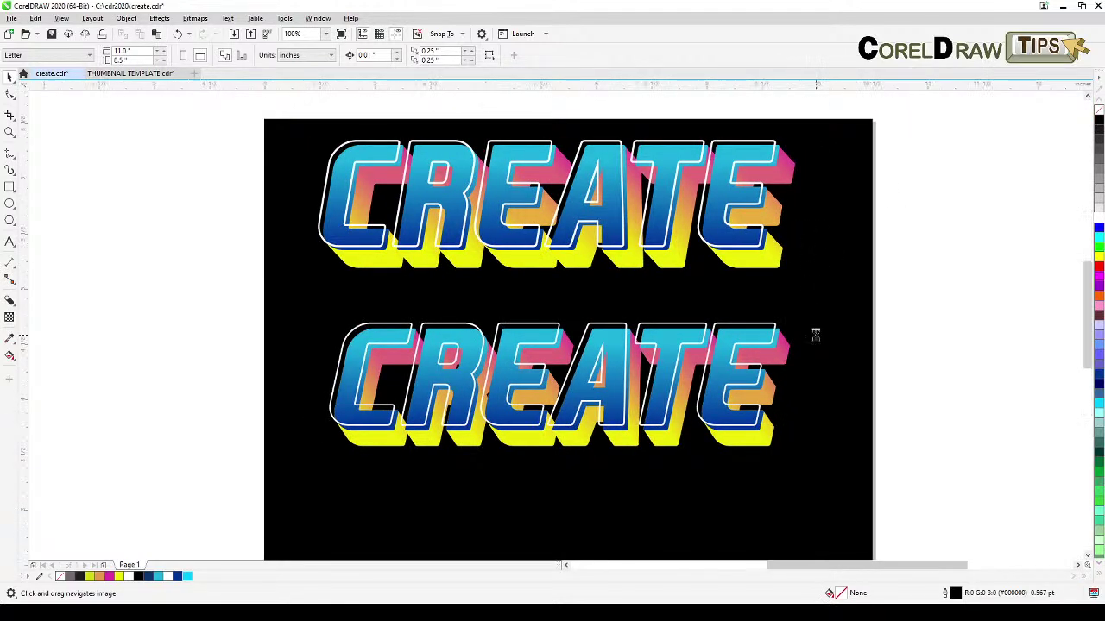
scroll(814, 335, "up", 1)
scroll(817, 340, "down", 1)
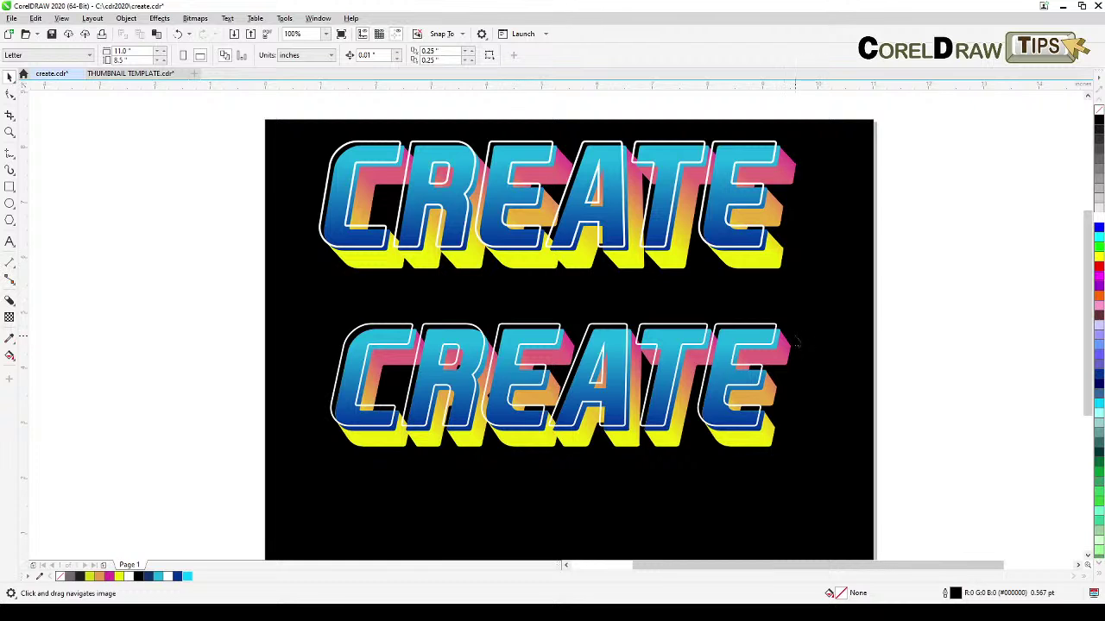